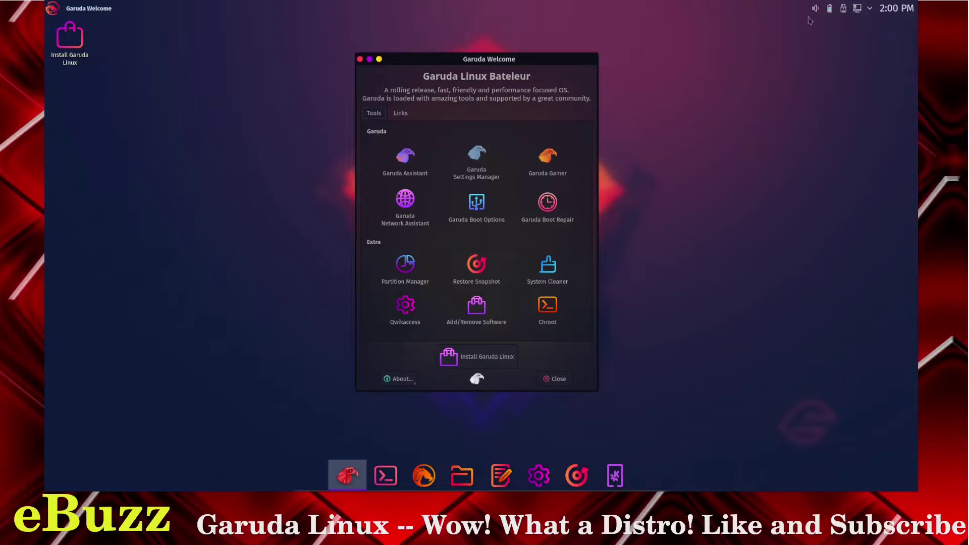
Reposition the Garuda Welcome window and launch Garuda Assistant
{"action": "left_click_drag", "start_coordinate": [539, 59], "coordinate": [495, 49]}
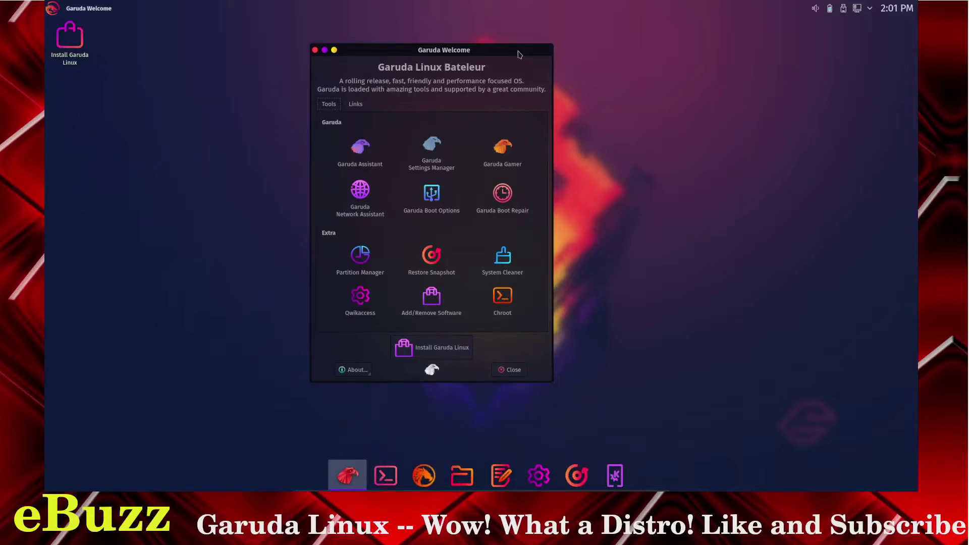
{"action": "left_click_drag", "start_coordinate": [499, 49], "coordinate": [543, 54]}
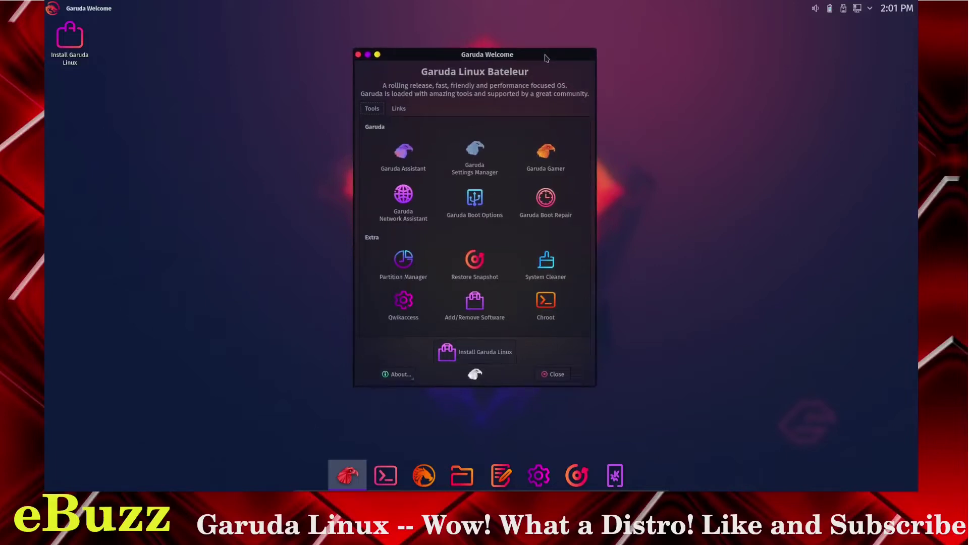
{"action": "left_click_drag", "start_coordinate": [506, 55], "coordinate": [496, 55]}
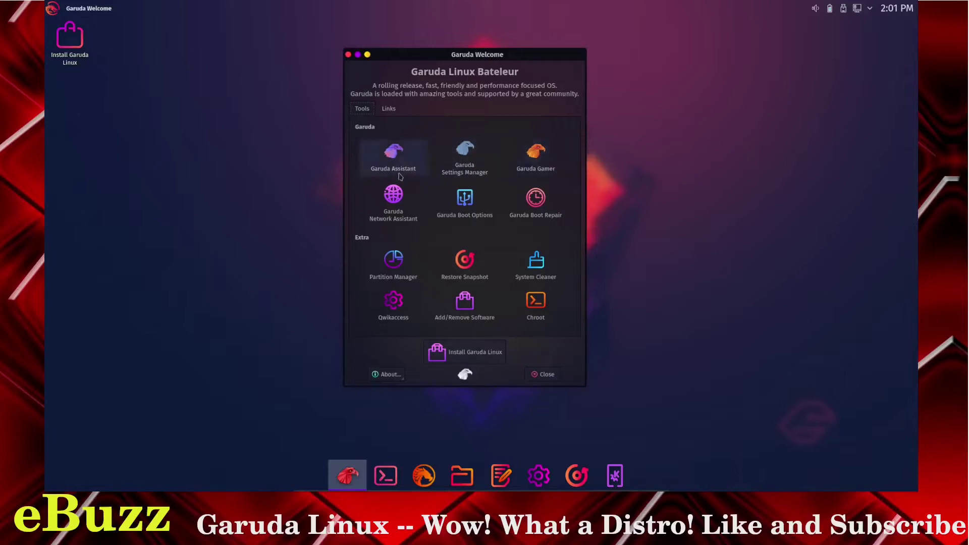
{"action": "left_click", "coordinate": [390, 161]}
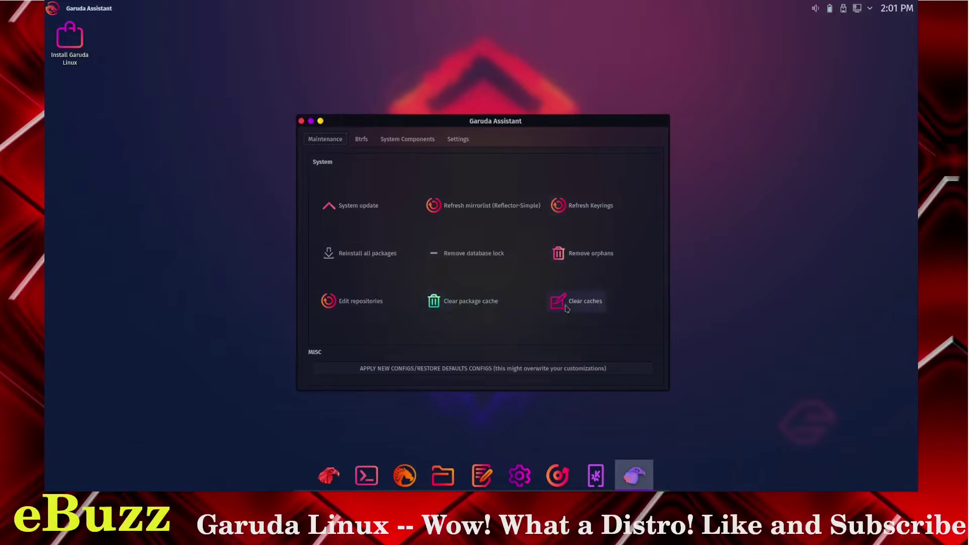
Browse the Btrfs, System Components and Settings pages, return to Maintenance, then close the assistant
{"action": "left_click", "coordinate": [362, 144]}
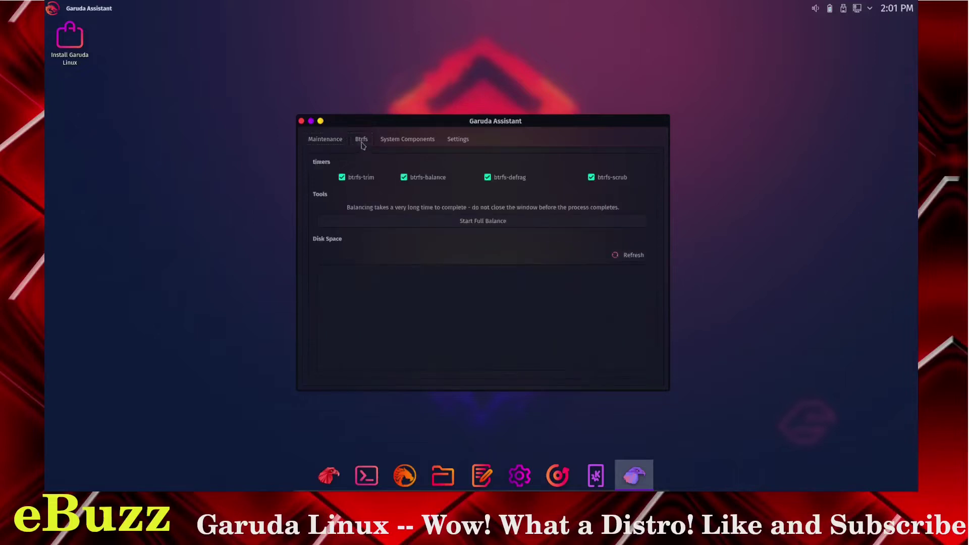
{"action": "left_click", "coordinate": [397, 144]}
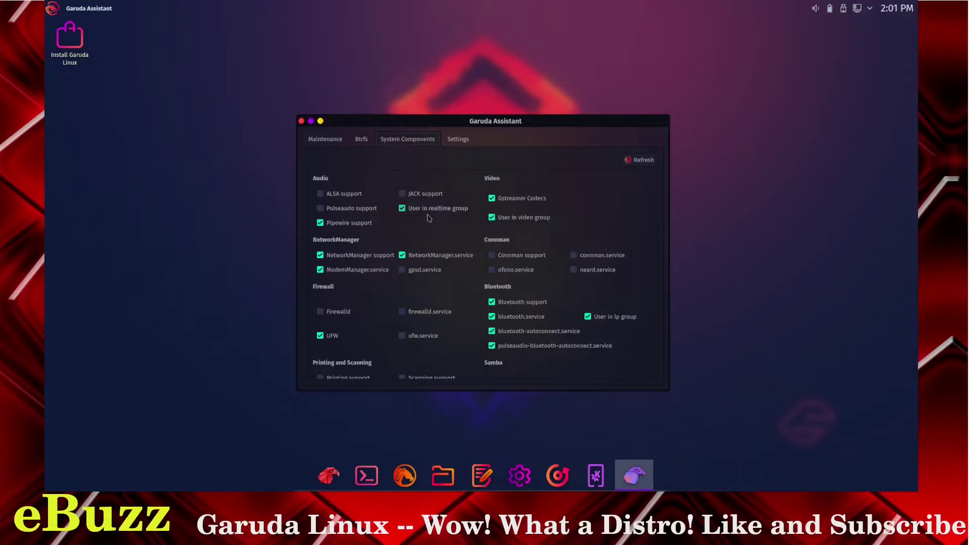
{"action": "left_click", "coordinate": [321, 209]}
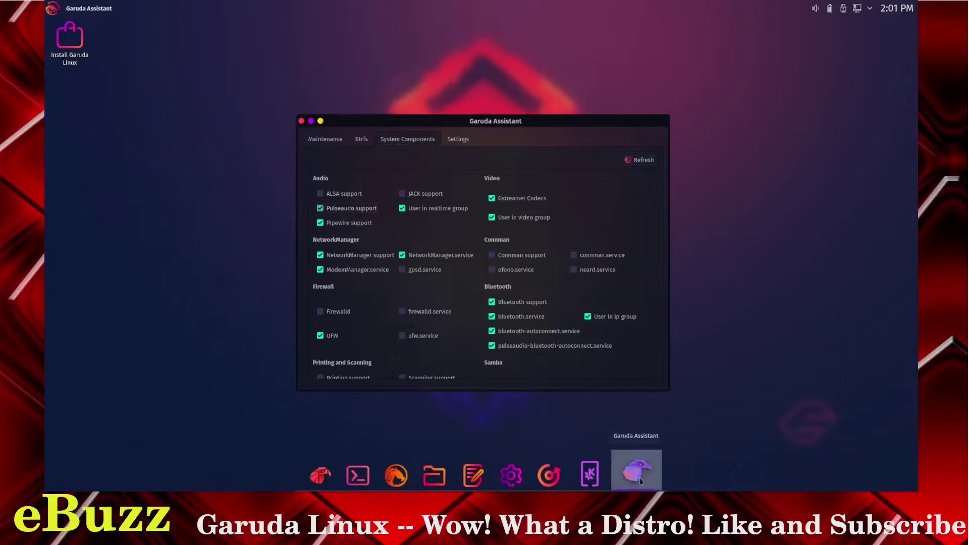
{"action": "left_click", "coordinate": [321, 210]}
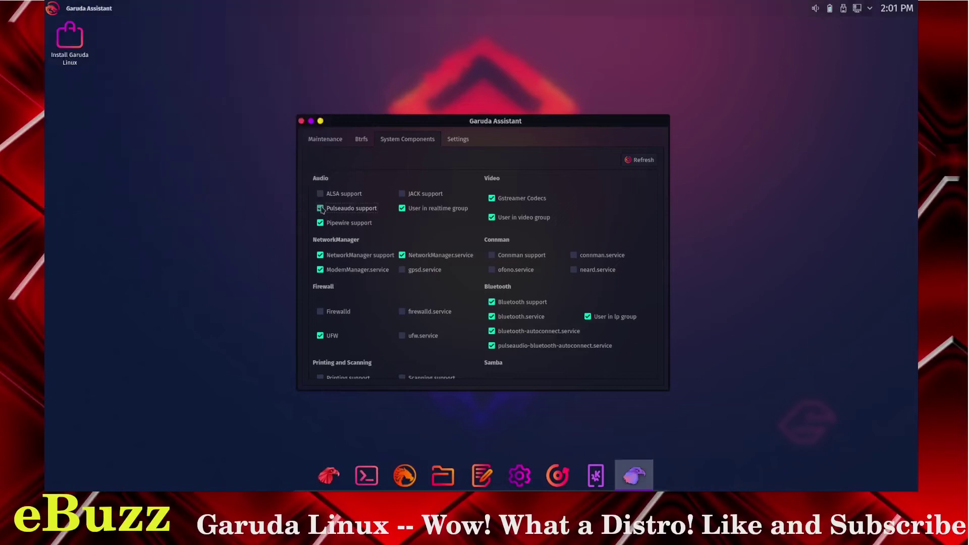
{"action": "left_click", "coordinate": [458, 141]}
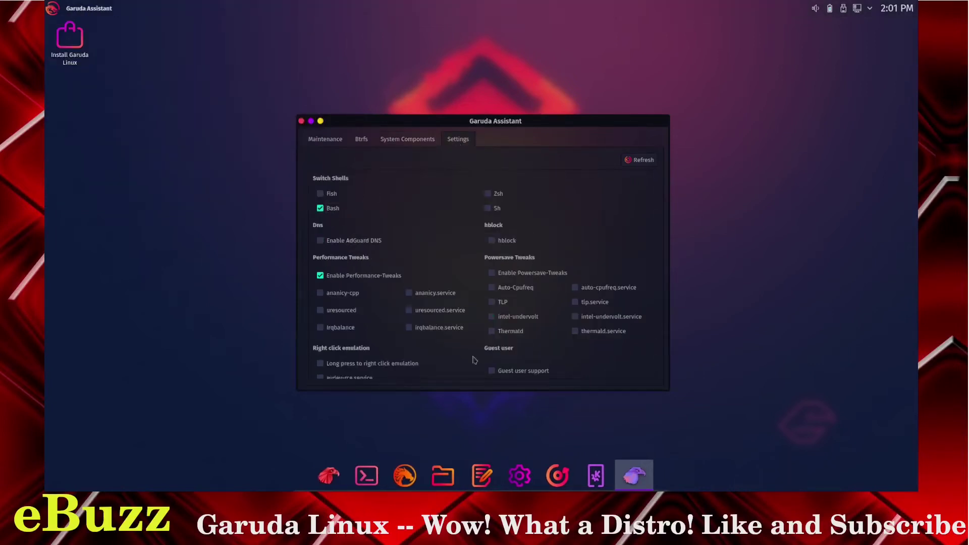
{"action": "left_click", "coordinate": [323, 142]}
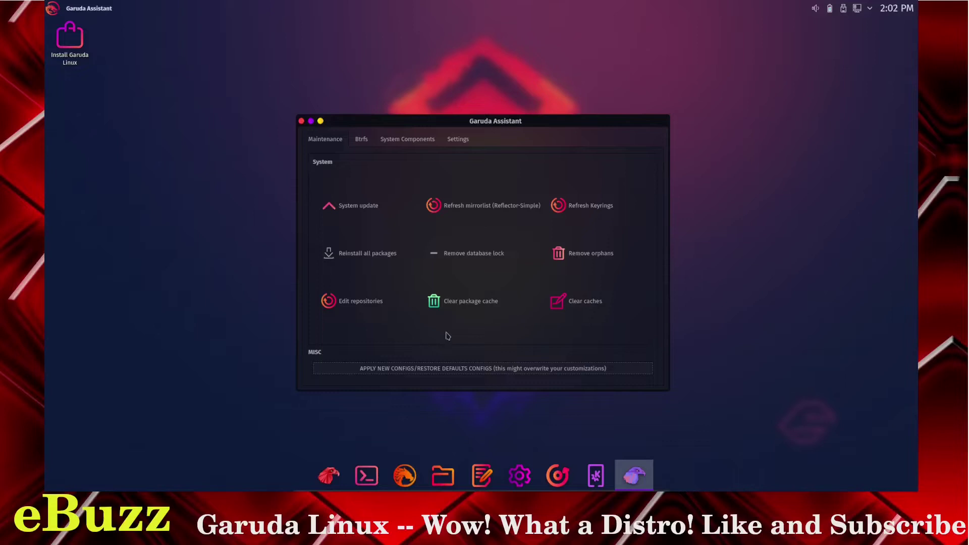
{"action": "left_click", "coordinate": [302, 121]}
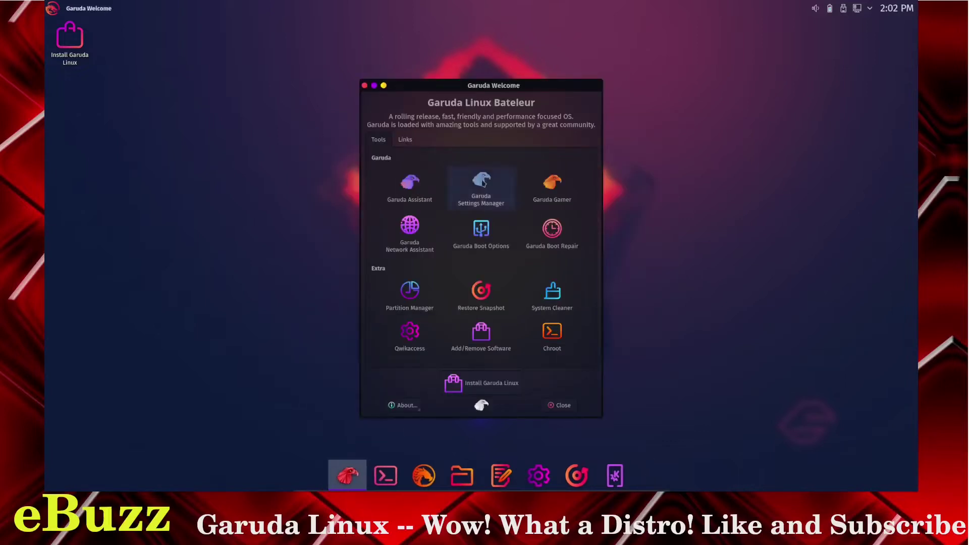
Open Garuda Settings Manager, enlarge it to show all Hardware and System entries, then close it
{"action": "left_click", "coordinate": [480, 181]}
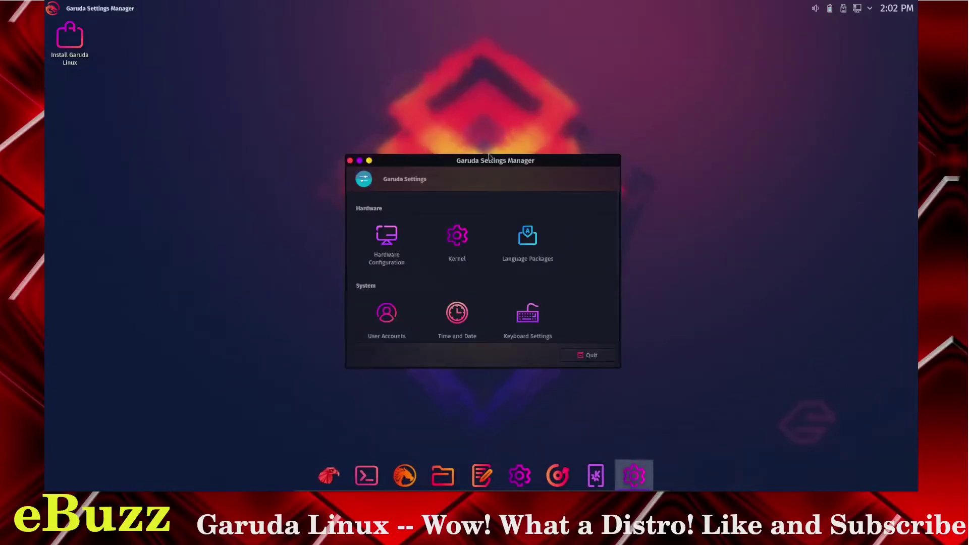
{"action": "left_click_drag", "start_coordinate": [490, 162], "coordinate": [468, 63]}
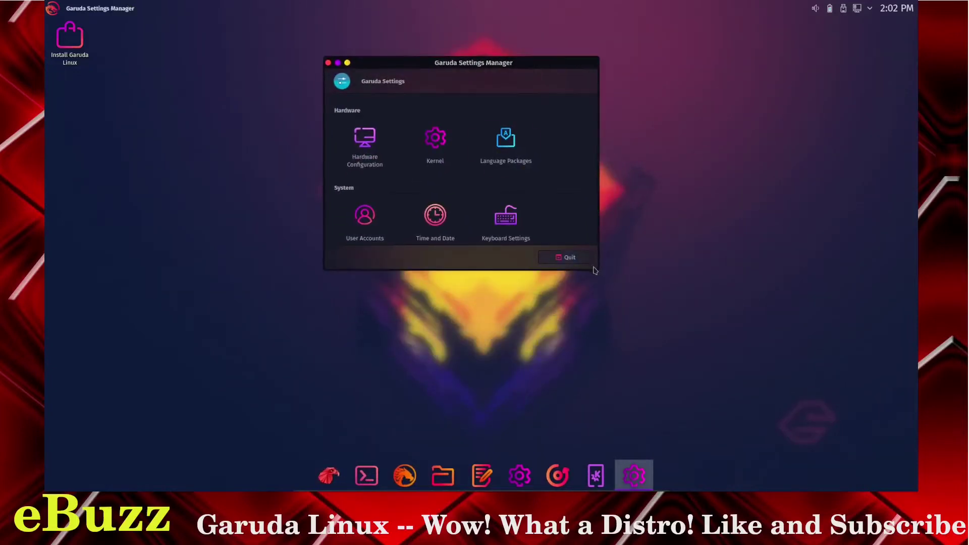
{"action": "left_click_drag", "start_coordinate": [597, 269], "coordinate": [659, 349]}
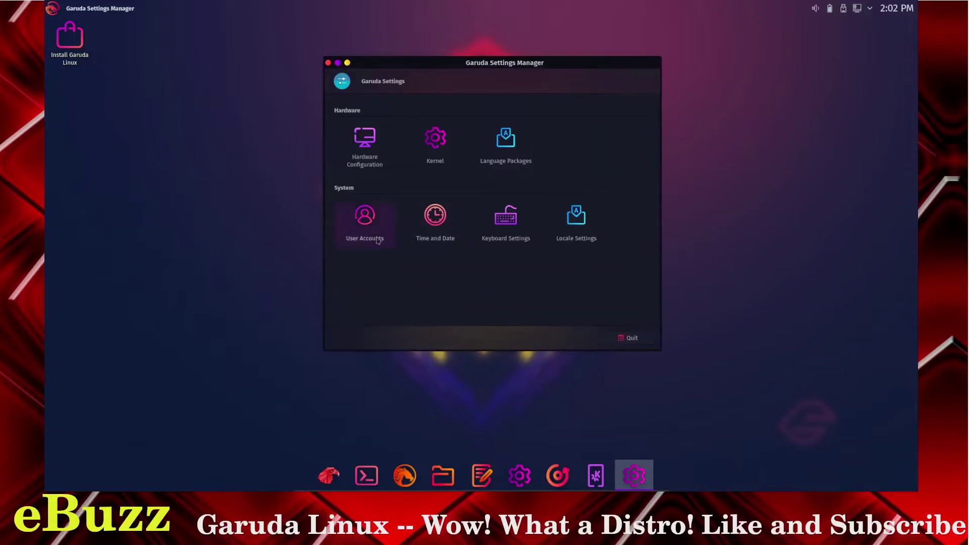
{"action": "left_click", "coordinate": [328, 63]}
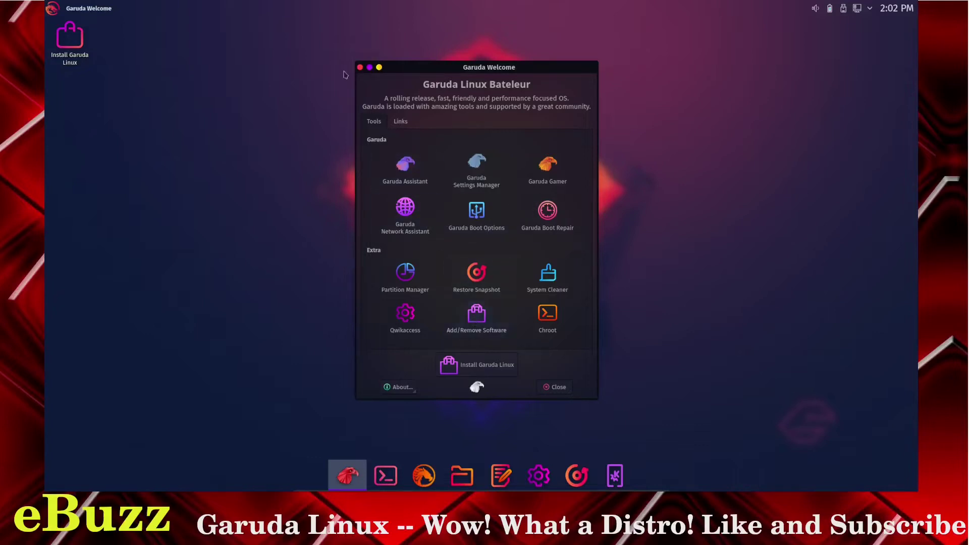
Close Welcome and apply the Dragon wallpaper through the desktop's Configure Desktop and Wallpaper dialog
{"action": "left_click", "coordinate": [360, 68]}
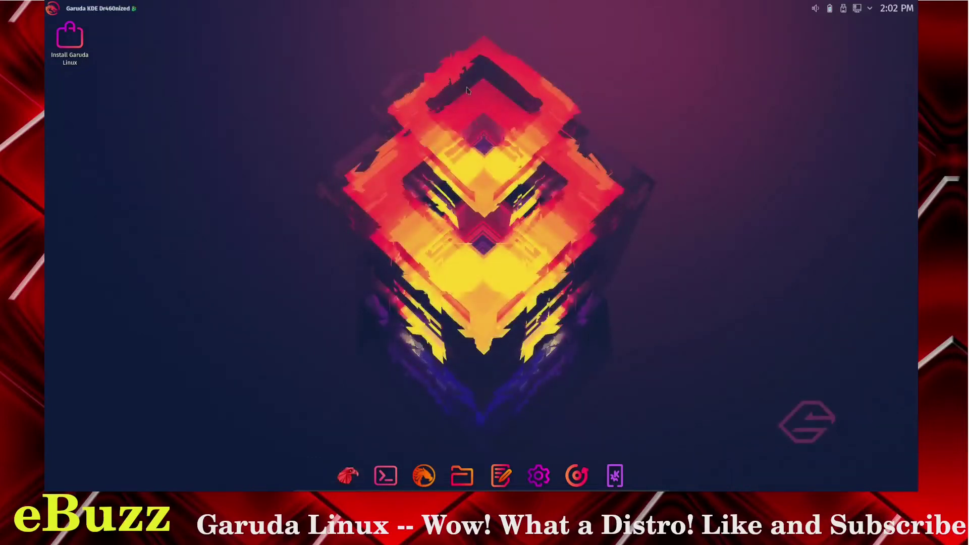
{"action": "right_click", "coordinate": [417, 145]}
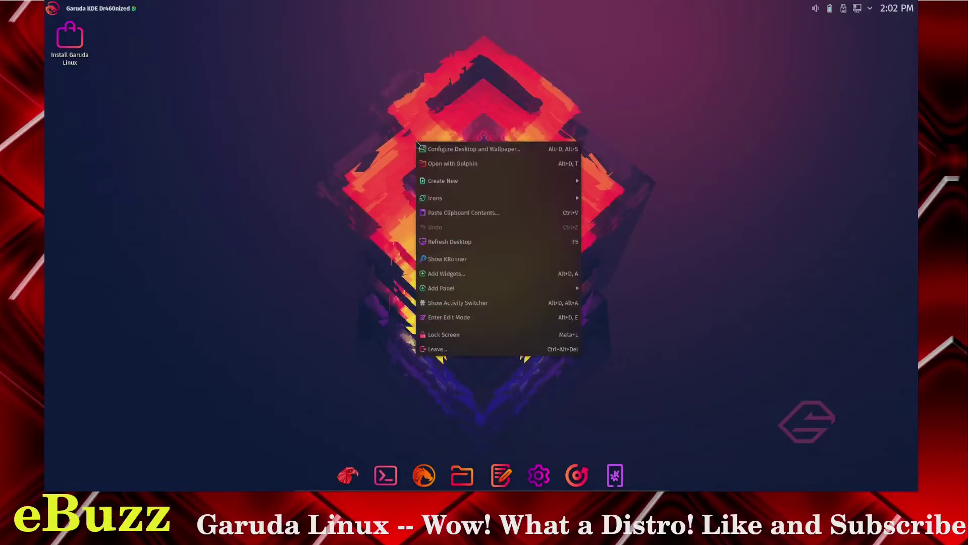
{"action": "left_click", "coordinate": [460, 150]}
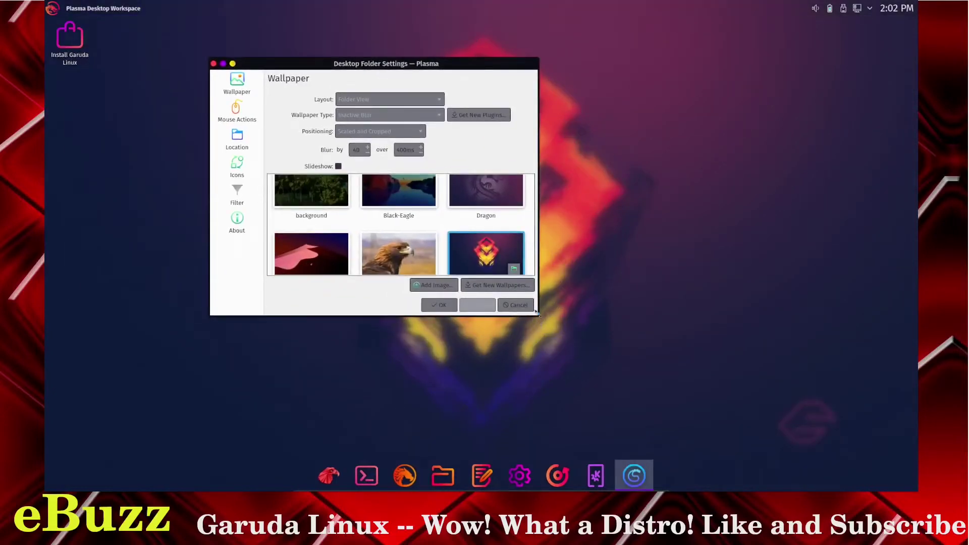
{"action": "left_click_drag", "start_coordinate": [536, 313], "coordinate": [625, 401]}
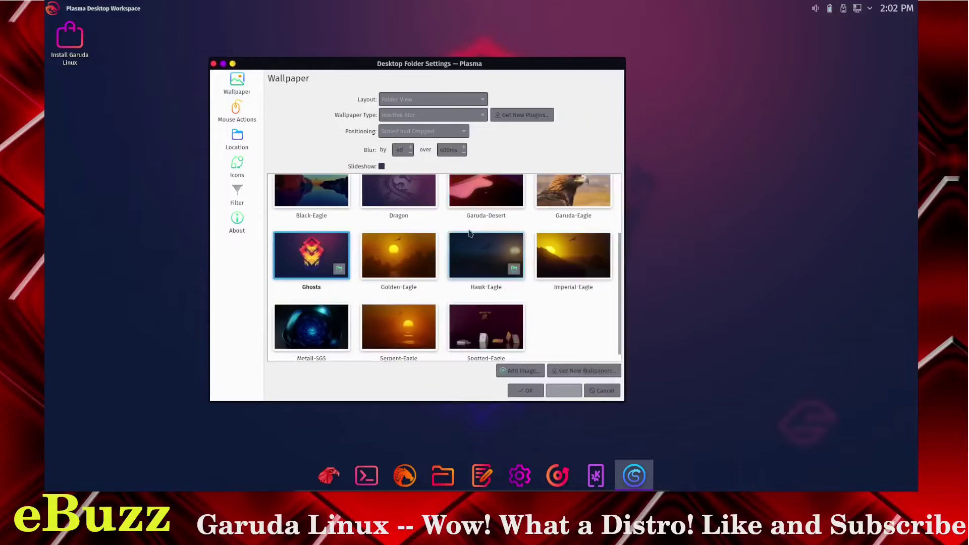
{"action": "scroll", "coordinate": [470, 234], "scroll_direction": "up", "scroll_amount": 3}
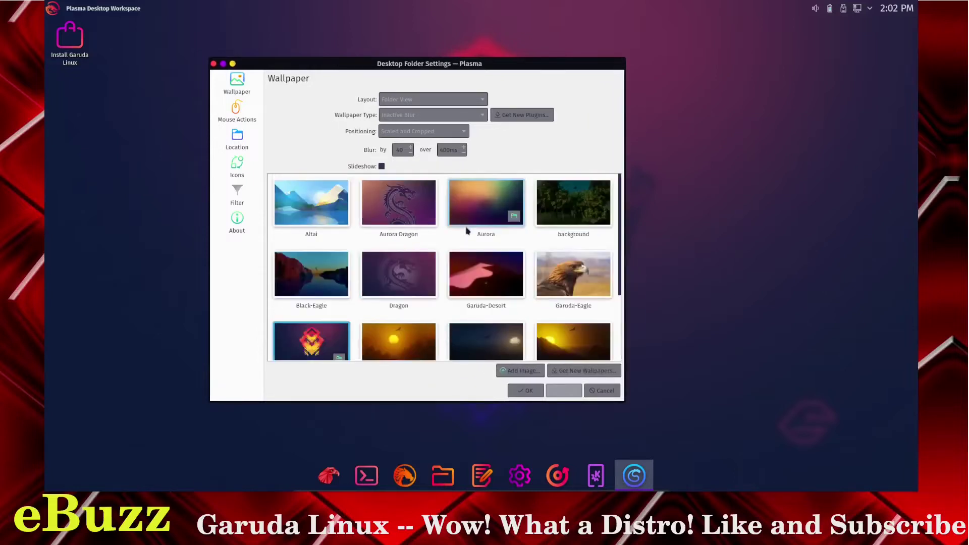
{"action": "left_click", "coordinate": [386, 268]}
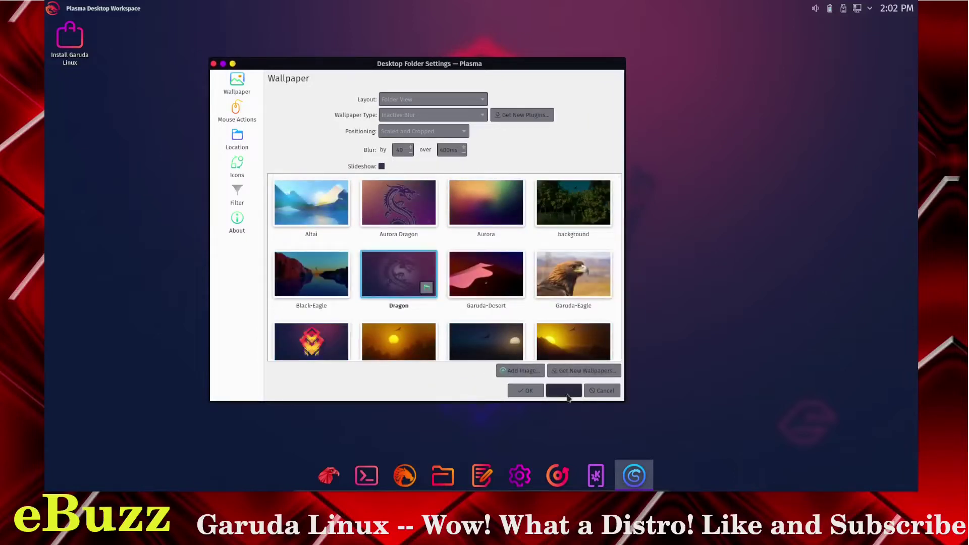
{"action": "left_click", "coordinate": [568, 397]}
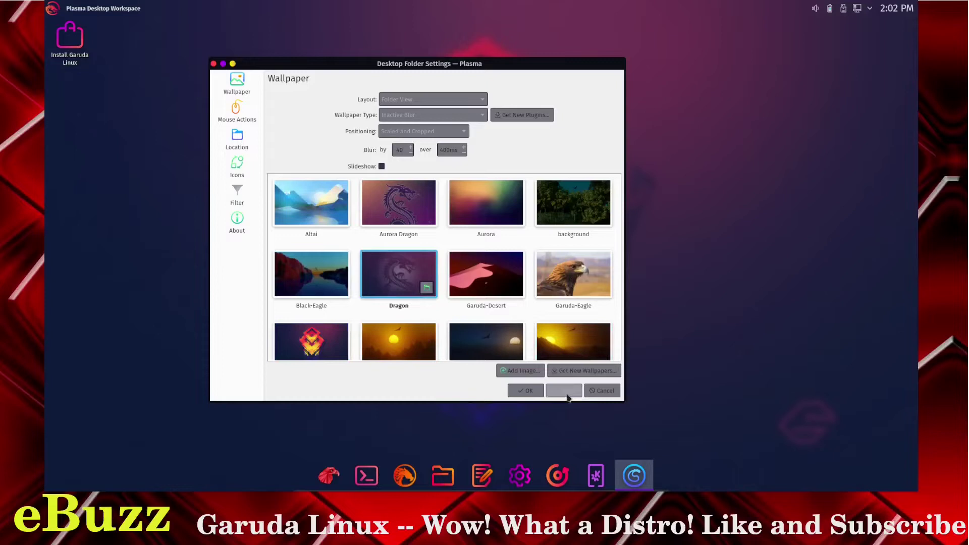
{"action": "left_click", "coordinate": [530, 395]}
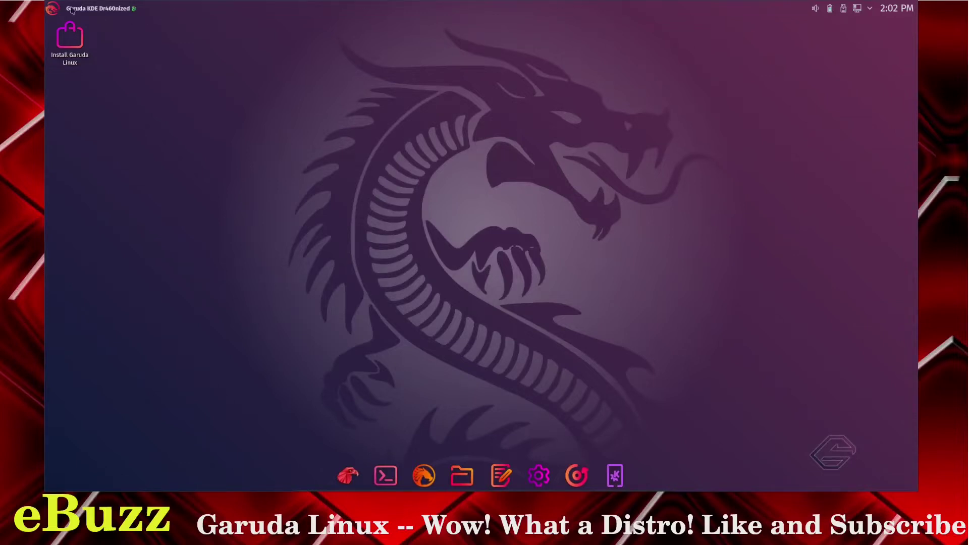
Browse the Development, Graphics, Internet, Multimedia, Office and Settings launcher categories, then start System Settings
{"action": "left_click", "coordinate": [53, 9]}
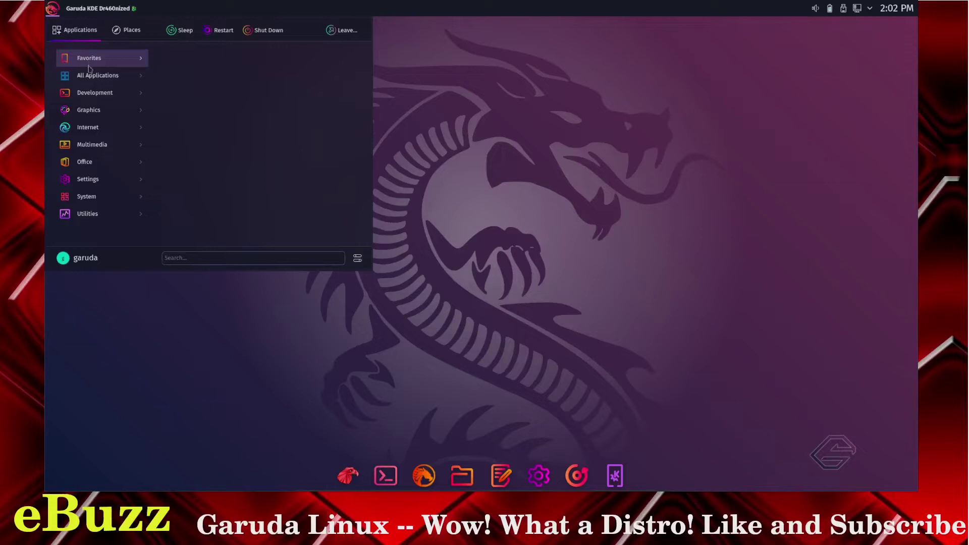
{"action": "mouse_move", "coordinate": [97, 78]}
{"action": "mouse_move", "coordinate": [99, 97]}
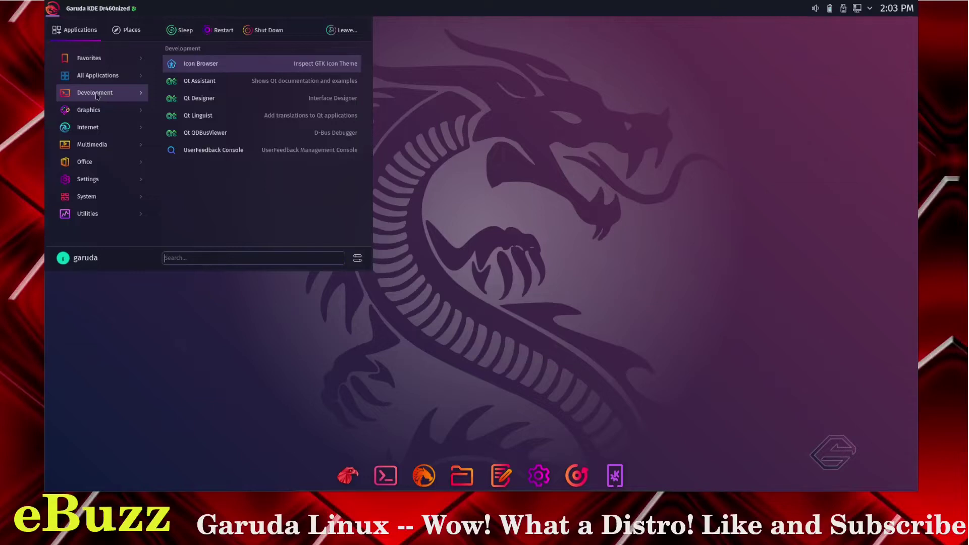
{"action": "mouse_move", "coordinate": [84, 112]}
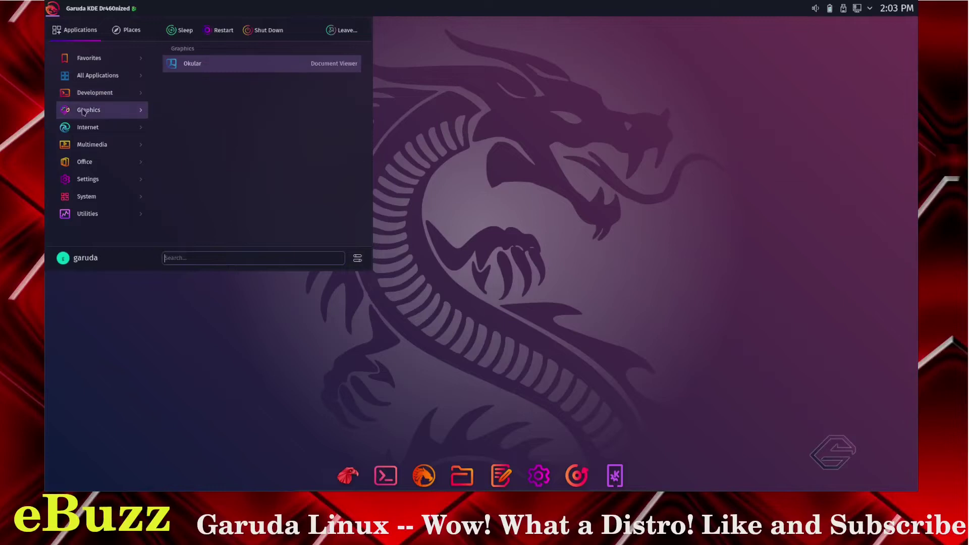
{"action": "mouse_move", "coordinate": [90, 129]}
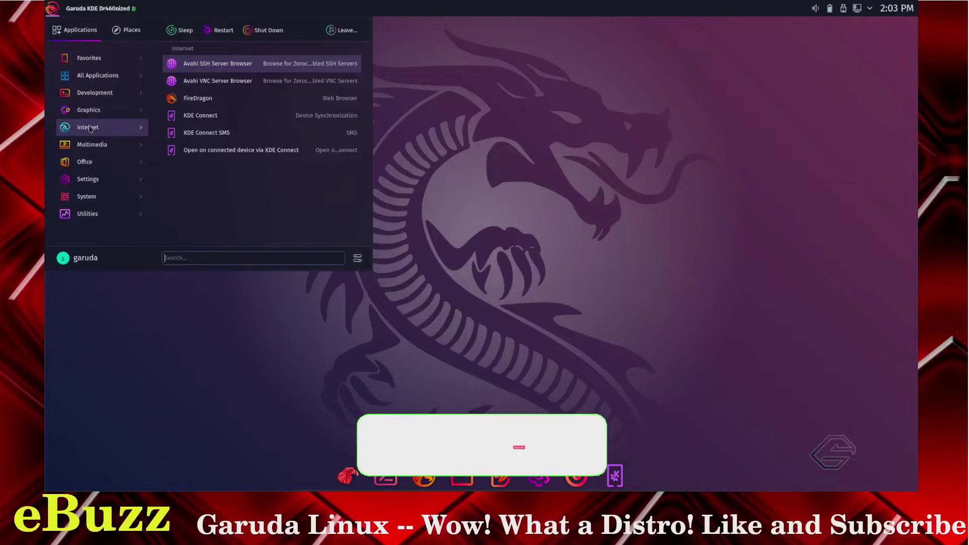
{"action": "mouse_move", "coordinate": [94, 148]}
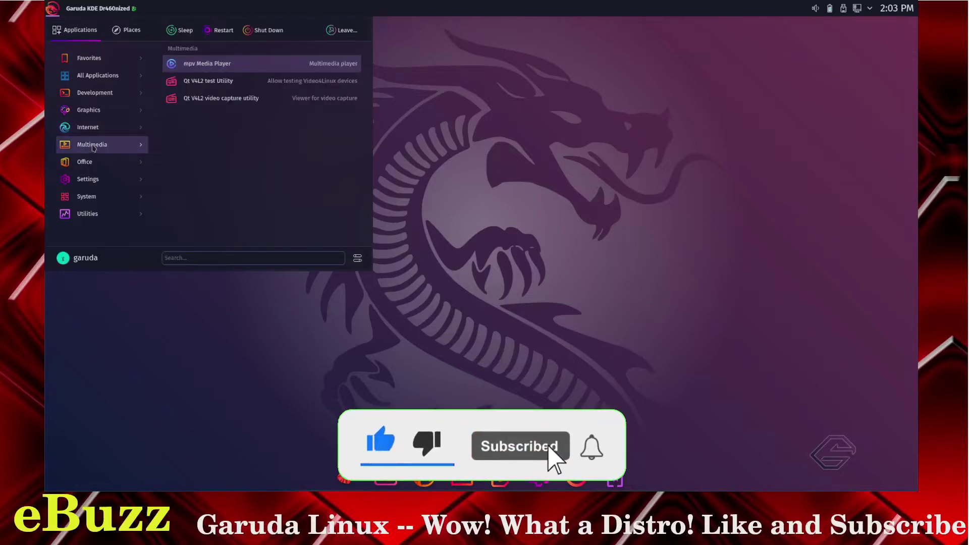
{"action": "mouse_move", "coordinate": [103, 168]}
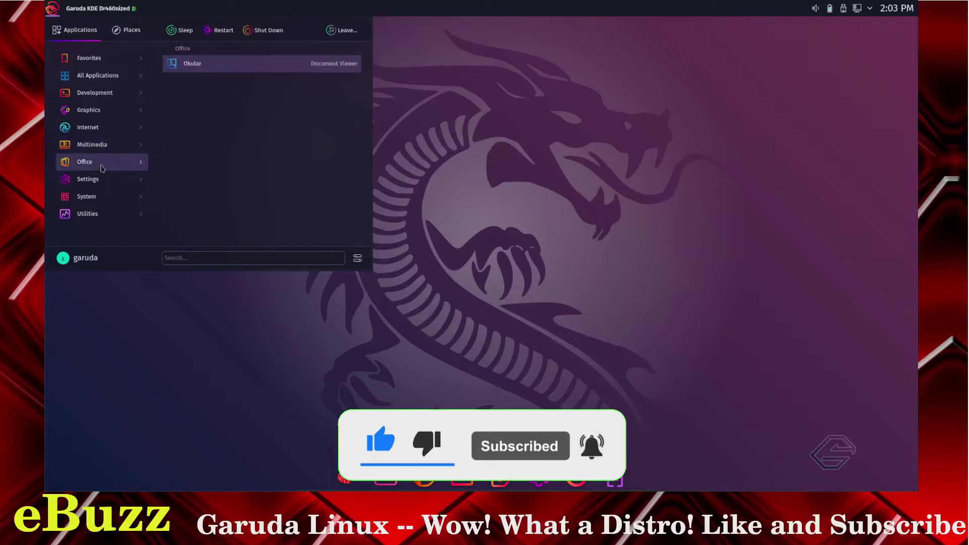
{"action": "mouse_move", "coordinate": [106, 184]}
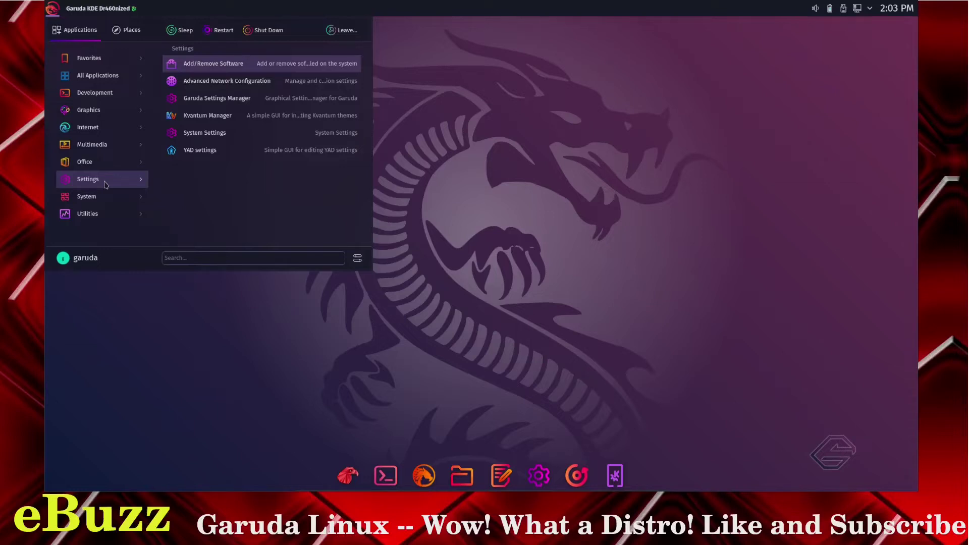
{"action": "left_click", "coordinate": [186, 138]}
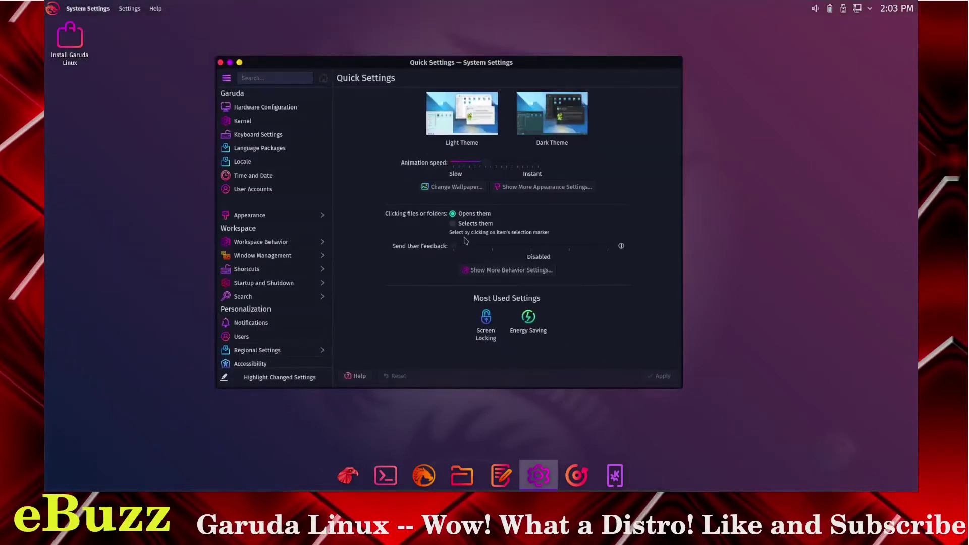
Select Sweet as the global theme under Appearance, then close System Settings
{"action": "left_click", "coordinate": [259, 110]}
{"action": "left_click", "coordinate": [254, 215]}
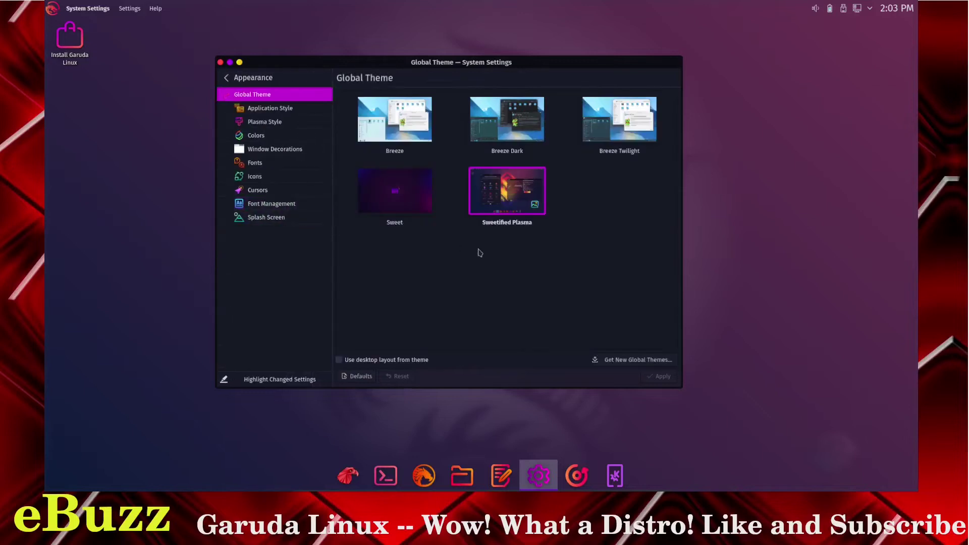
{"action": "left_click", "coordinate": [402, 198]}
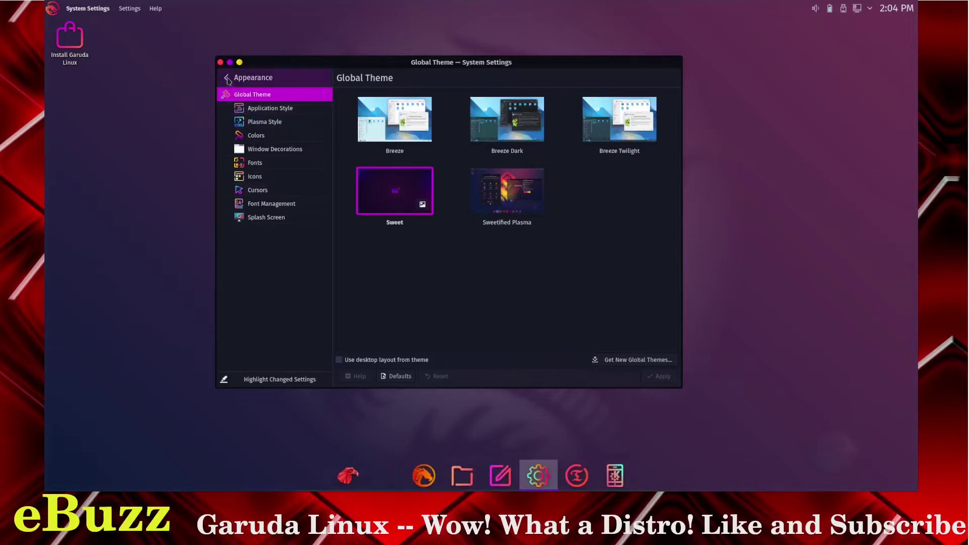
{"action": "left_click", "coordinate": [226, 80]}
{"action": "left_click", "coordinate": [220, 62]}
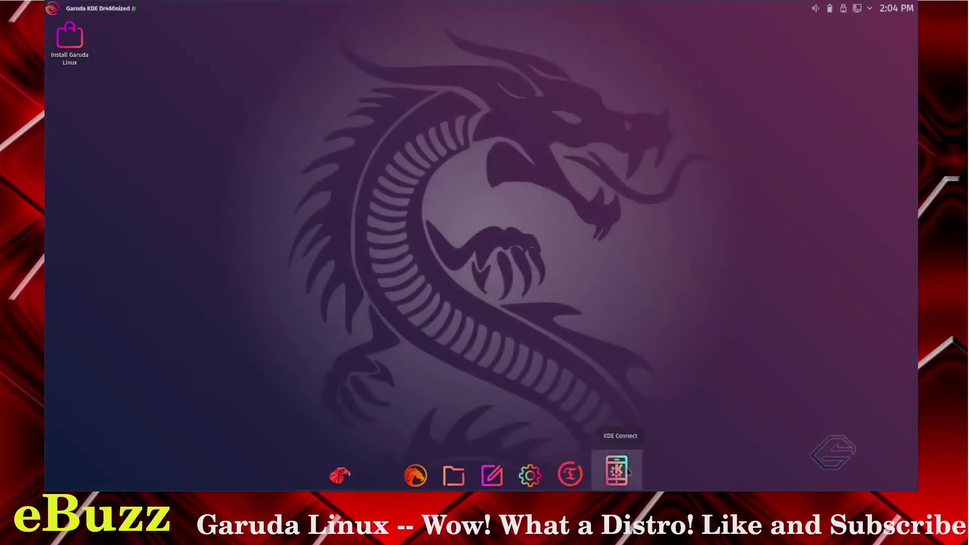
{"action": "left_click", "coordinate": [584, 473]}
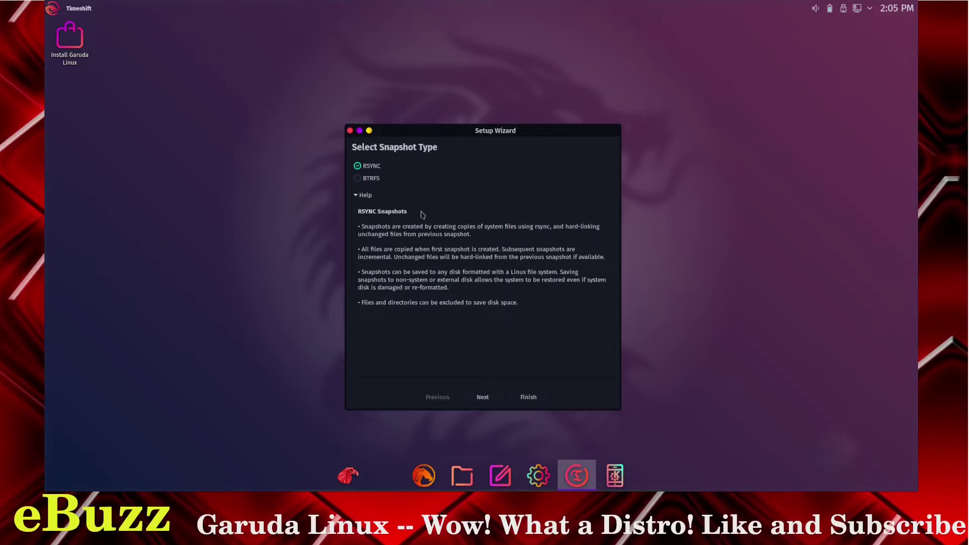
{"action": "left_click", "coordinate": [350, 131]}
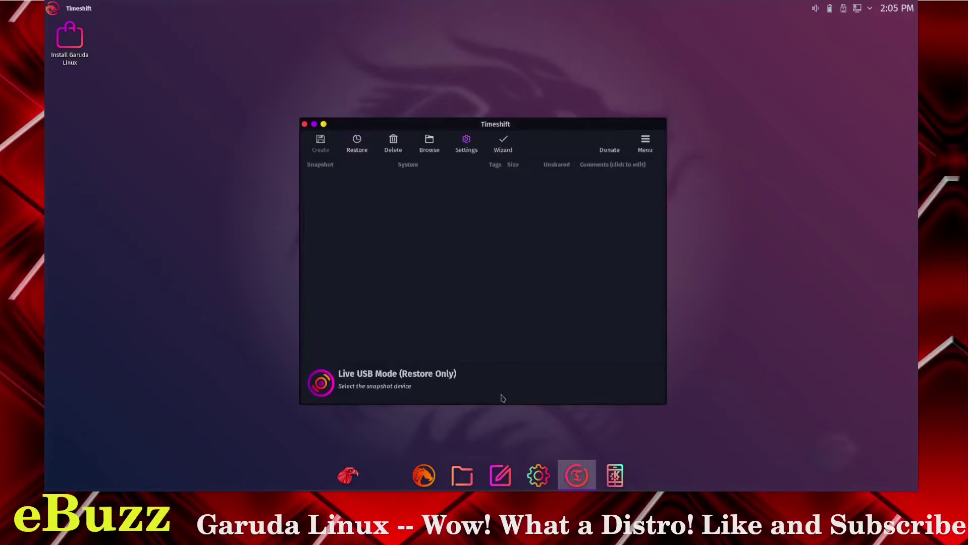
{"action": "left_click", "coordinate": [305, 125]}
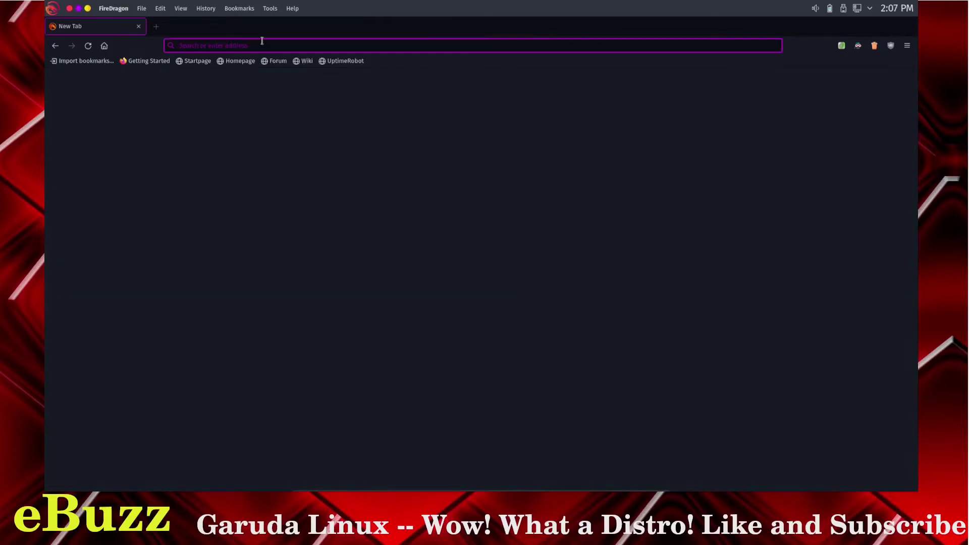
Search 'garuda linux' with Garuda searX and open the About searx page
{"action": "type", "text": "garuda li"}
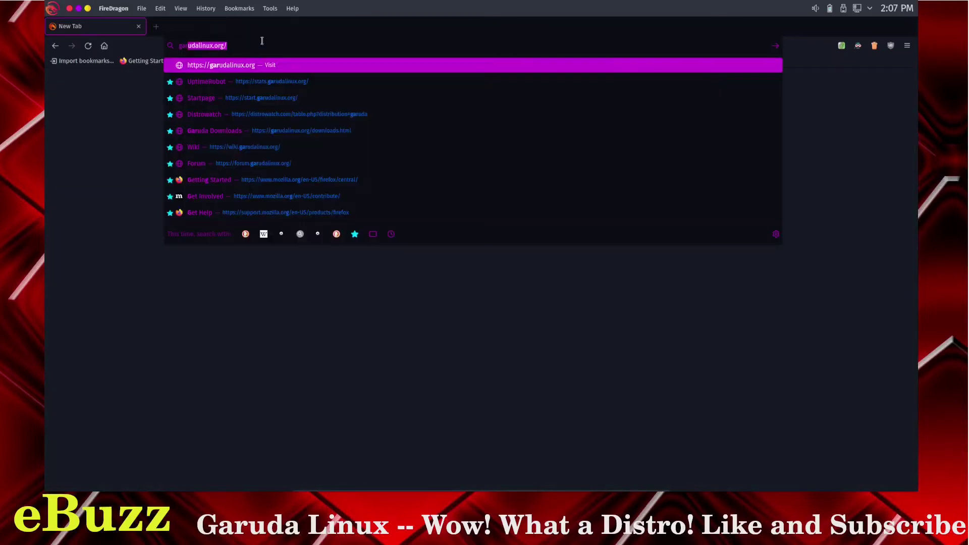
{"action": "type", "text": "nux"}
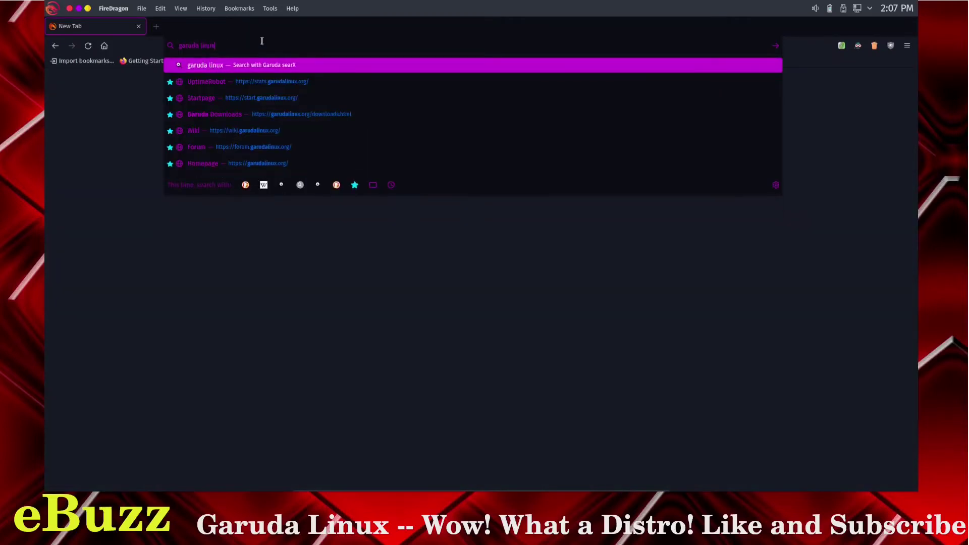
{"action": "key", "text": "Return"}
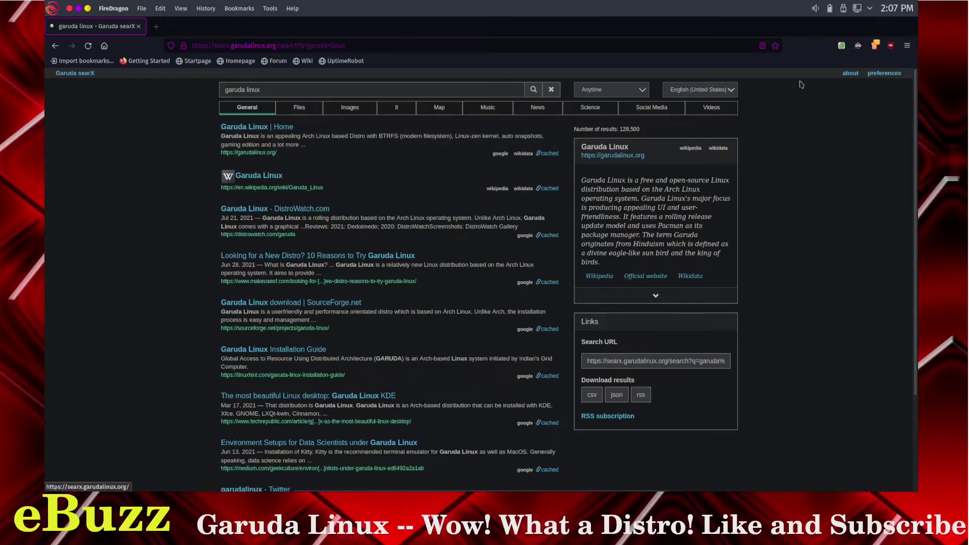
{"action": "left_click", "coordinate": [851, 74]}
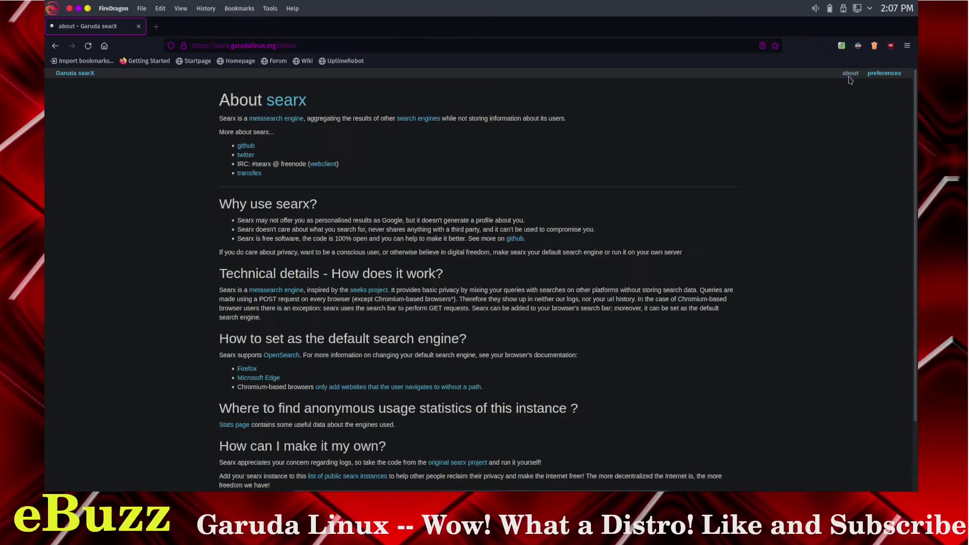
{"action": "left_click", "coordinate": [55, 47]}
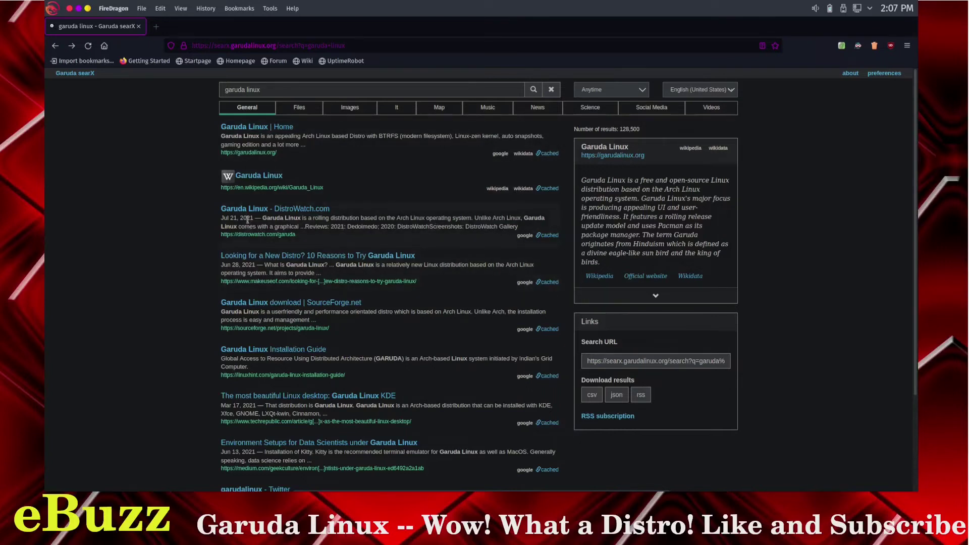
{"action": "left_click", "coordinate": [255, 129]}
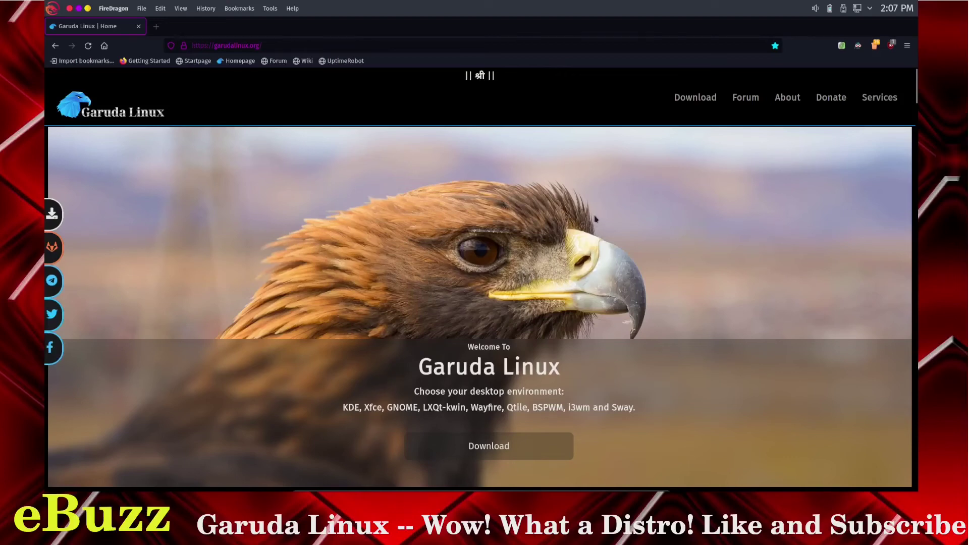
Scroll through the Garuda Linux homepage, then close FireDragon
{"action": "scroll", "coordinate": [596, 219], "scroll_direction": "down", "scroll_amount": 3}
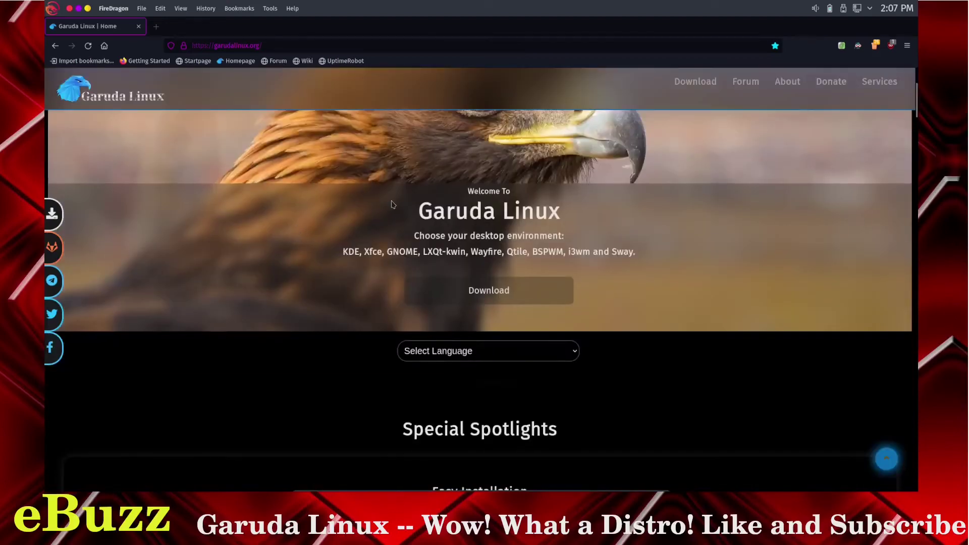
{"action": "scroll", "coordinate": [587, 293], "scroll_direction": "down", "scroll_amount": 2}
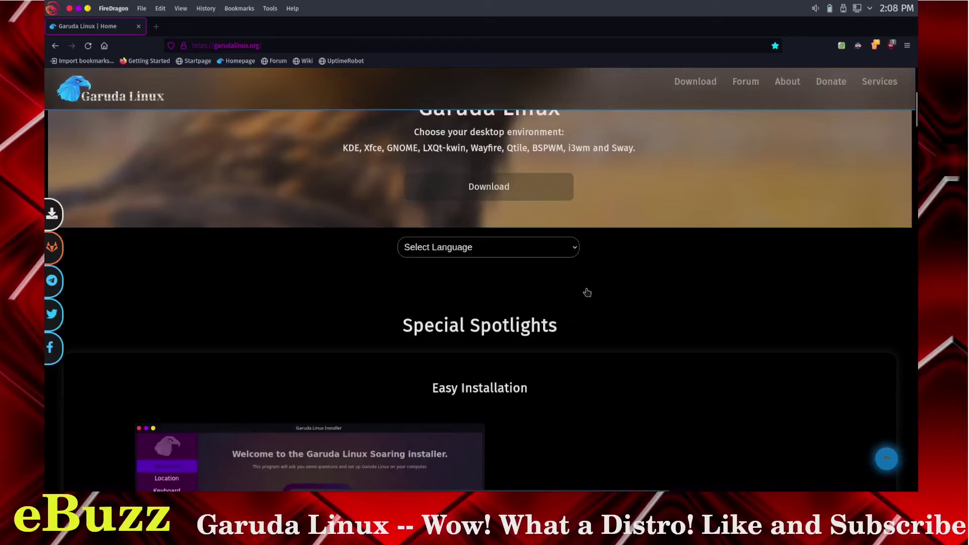
{"action": "scroll", "coordinate": [603, 268], "scroll_direction": "down", "scroll_amount": 2}
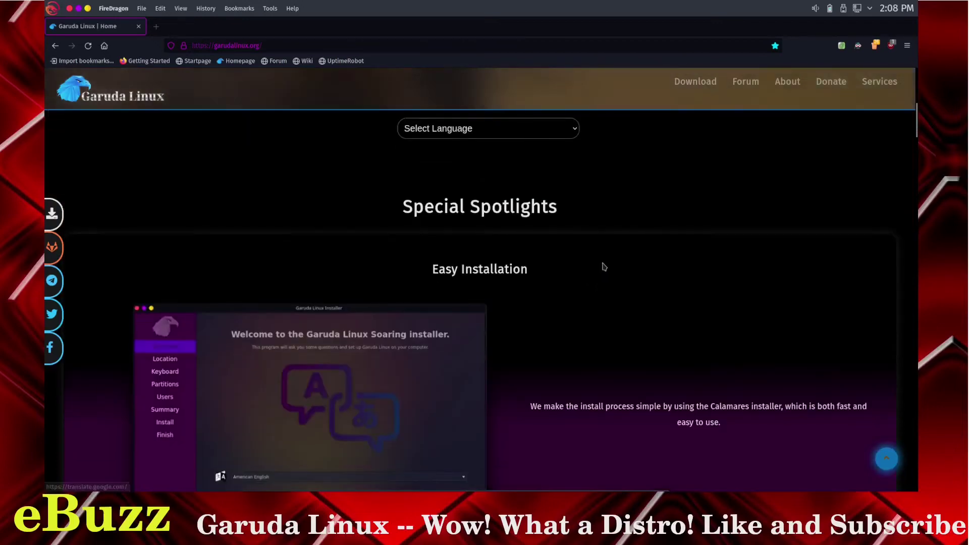
{"action": "scroll", "coordinate": [595, 268], "scroll_direction": "up", "scroll_amount": 8}
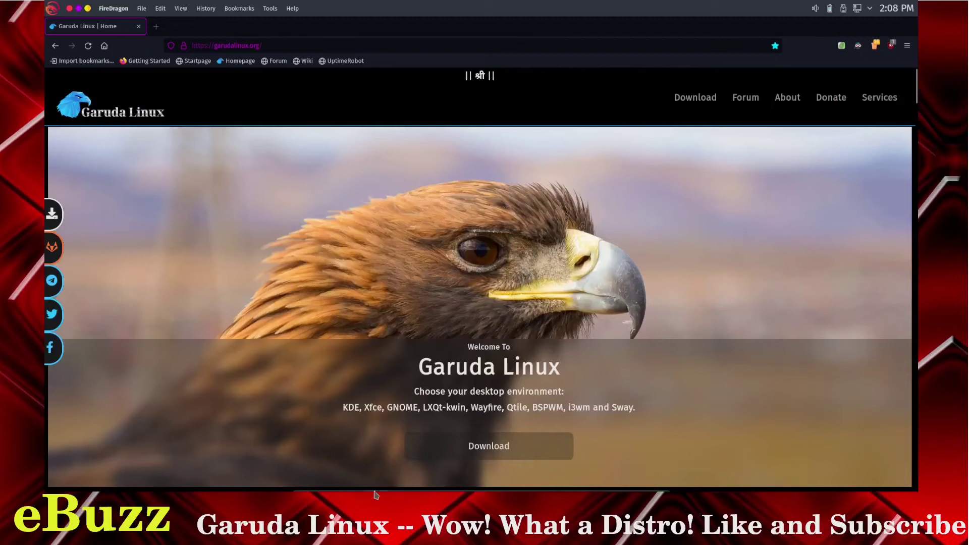
{"action": "left_click", "coordinate": [70, 8]}
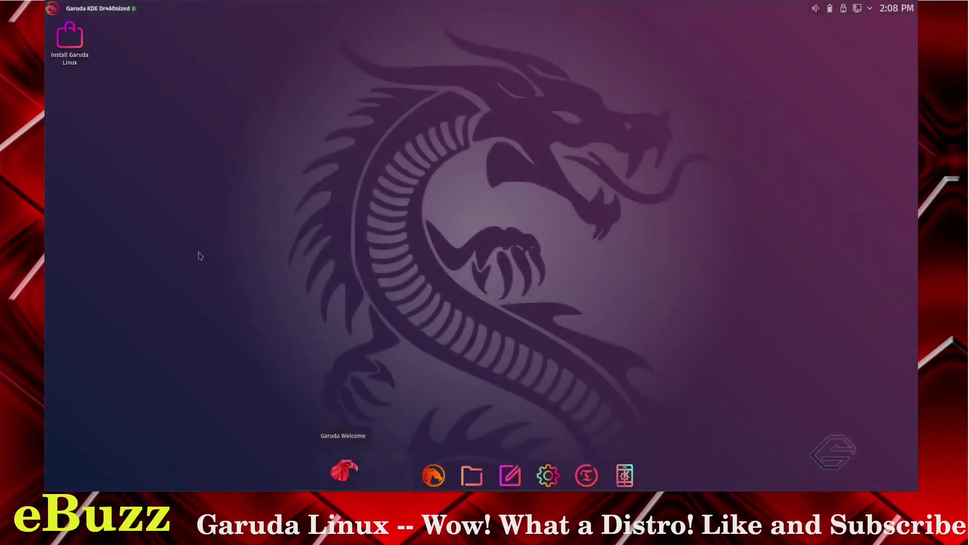
Launch System Monitor, centre its Overview window, then close it
{"action": "left_click", "coordinate": [52, 9]}
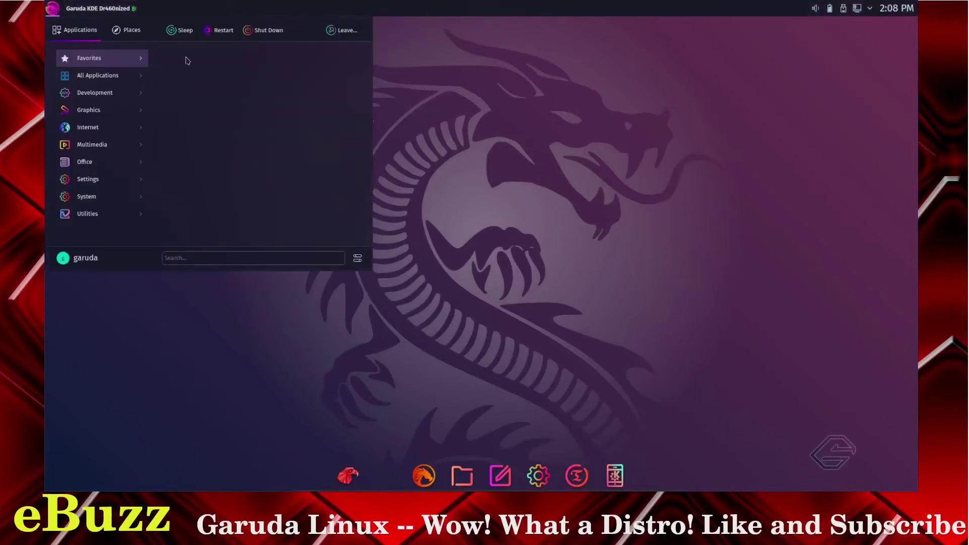
{"action": "left_click", "coordinate": [196, 206]}
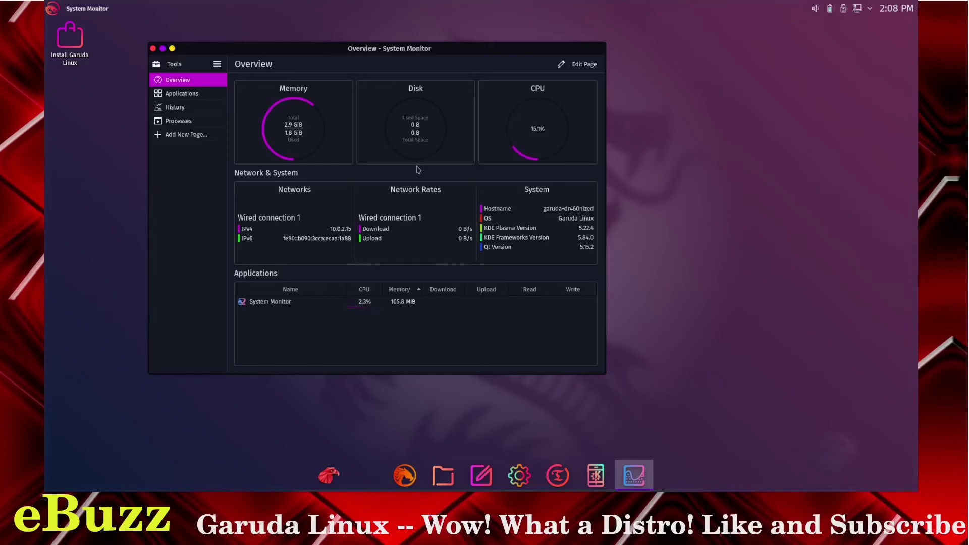
{"action": "left_click_drag", "start_coordinate": [382, 49], "coordinate": [528, 59]}
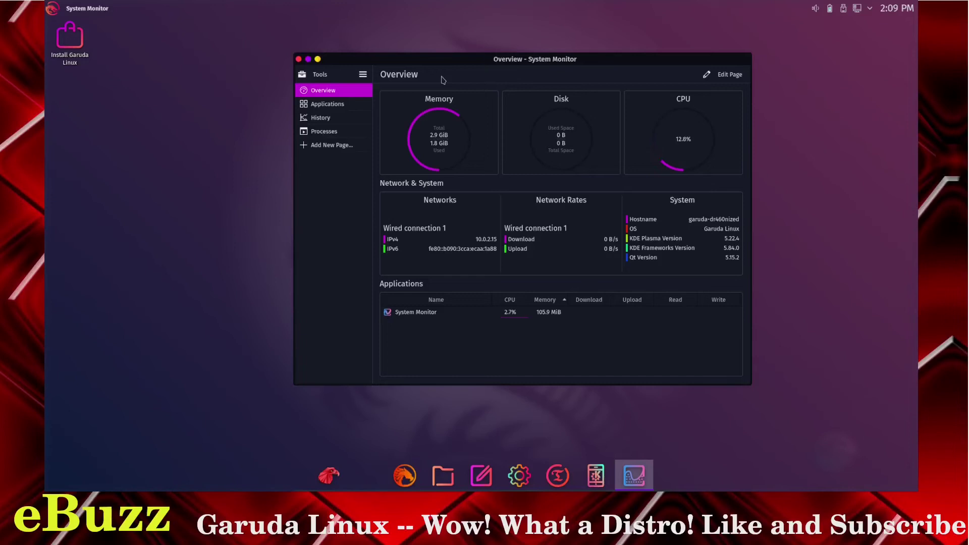
{"action": "left_click", "coordinate": [298, 60]}
Search 'system' in the launcher, view System Information with KDE Plasma 5.22.4 and kernel details, then close Info Center
{"action": "left_click", "coordinate": [52, 11]}
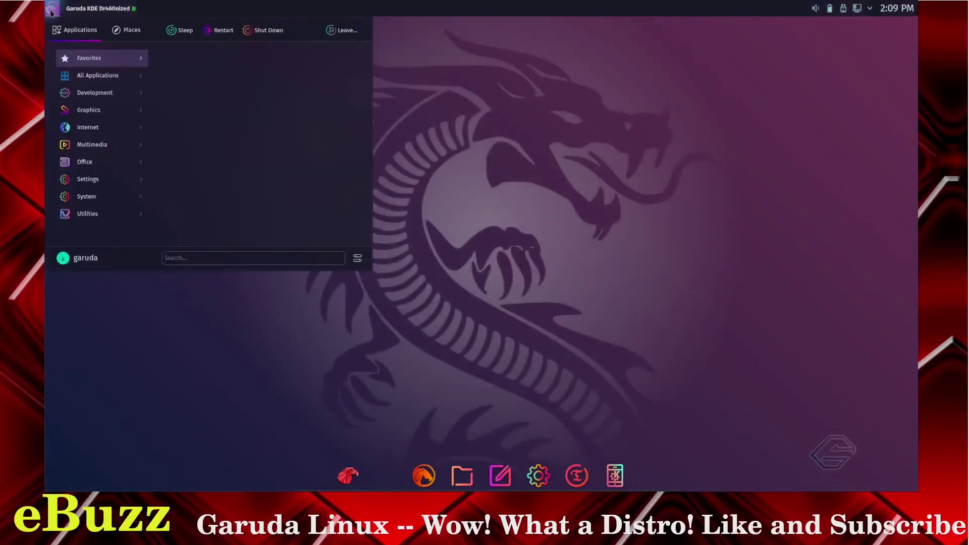
{"action": "type", "text": "system"}
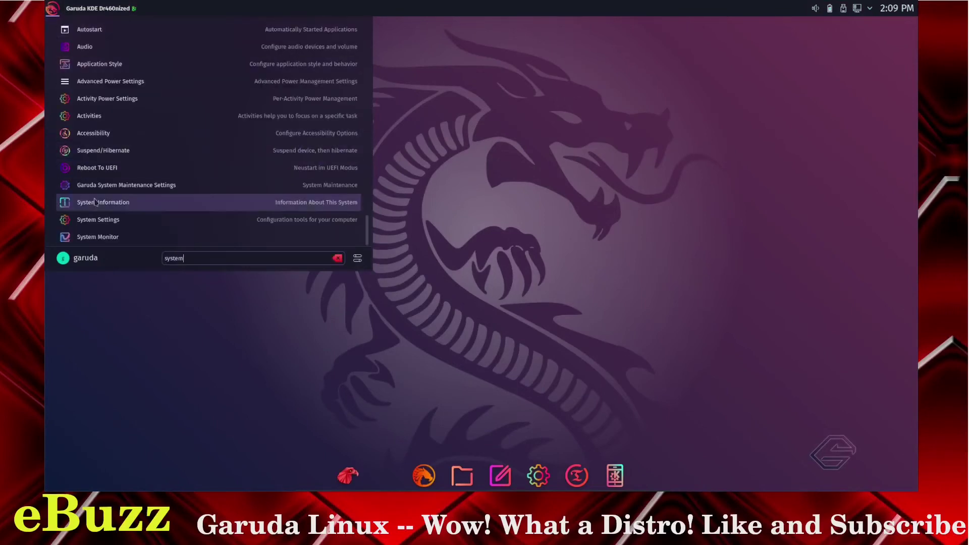
{"action": "left_click", "coordinate": [94, 203]}
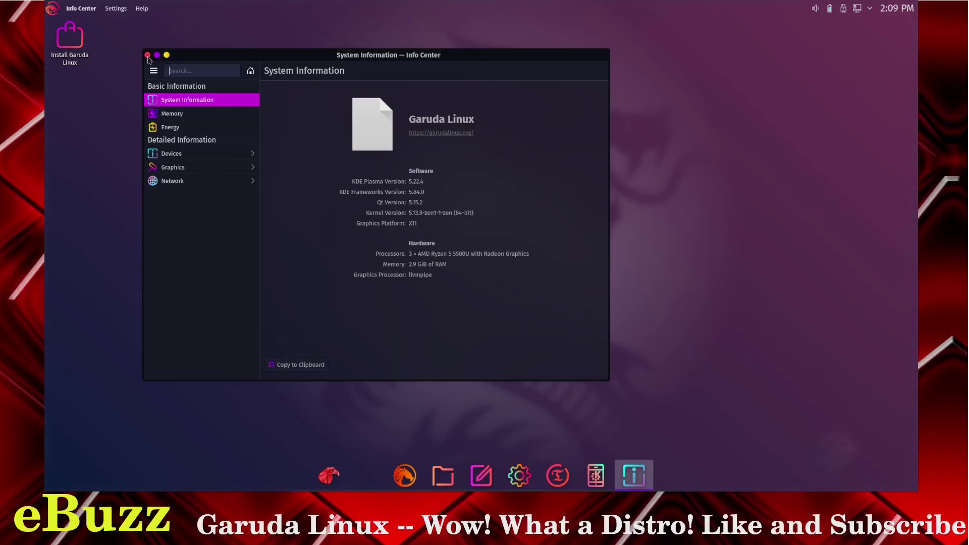
{"action": "left_click", "coordinate": [147, 55]}
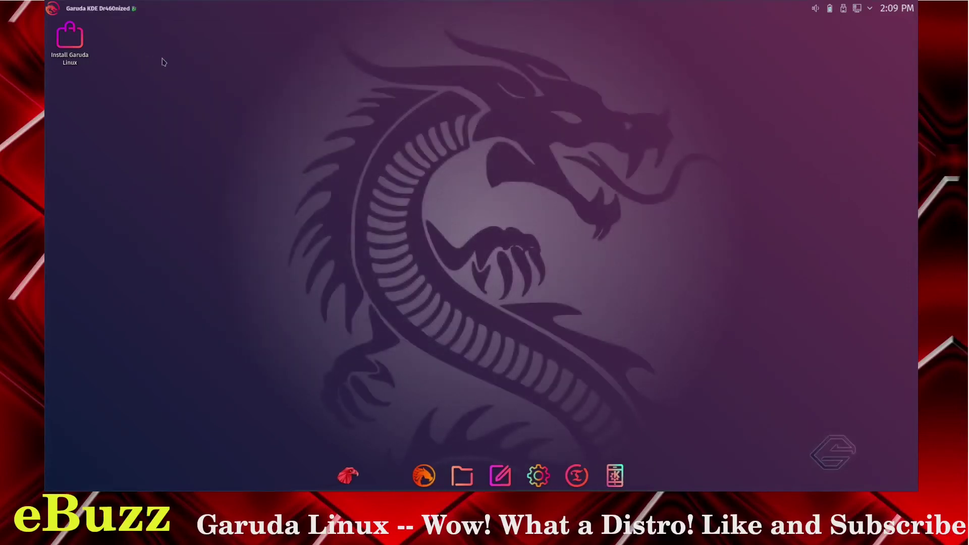
{"action": "left_click", "coordinate": [53, 10]}
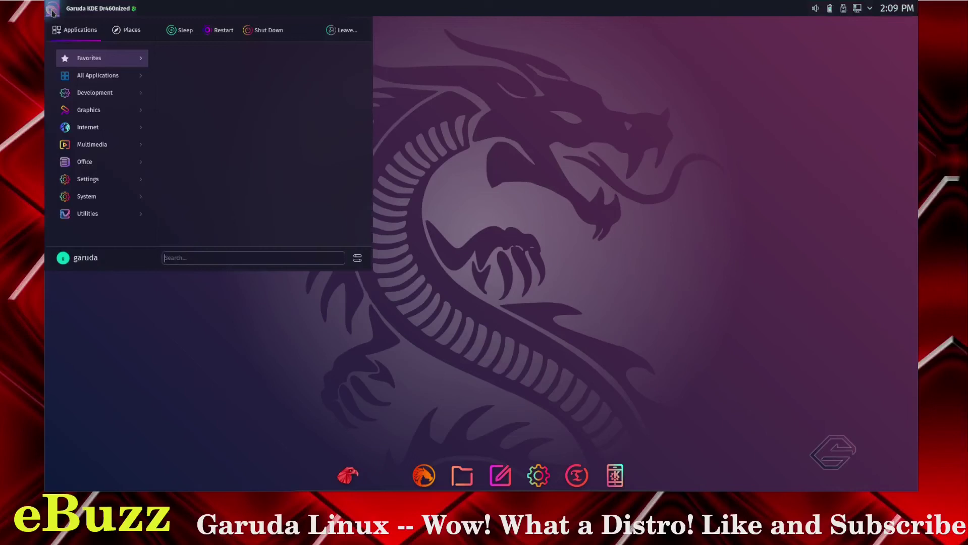
{"action": "mouse_move", "coordinate": [88, 216]}
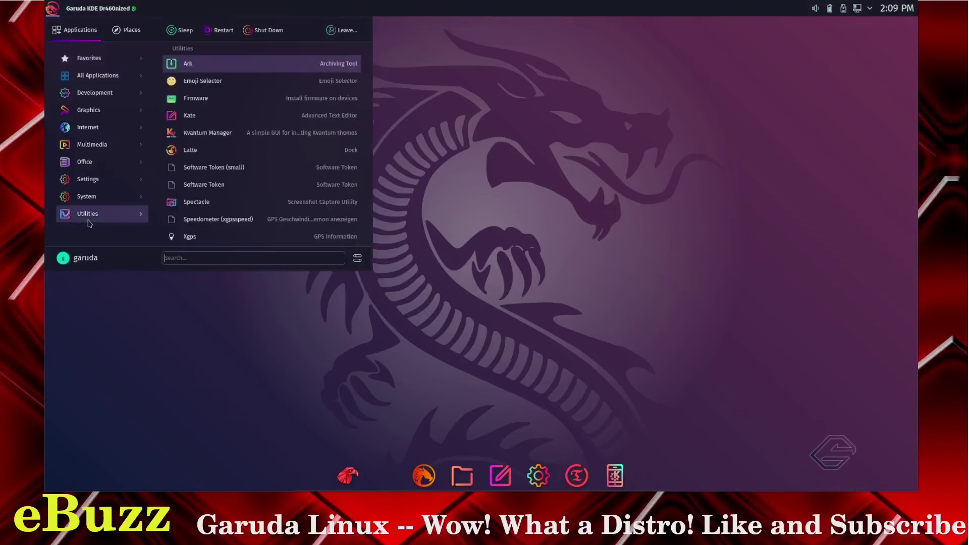
{"action": "type", "text": "system"}
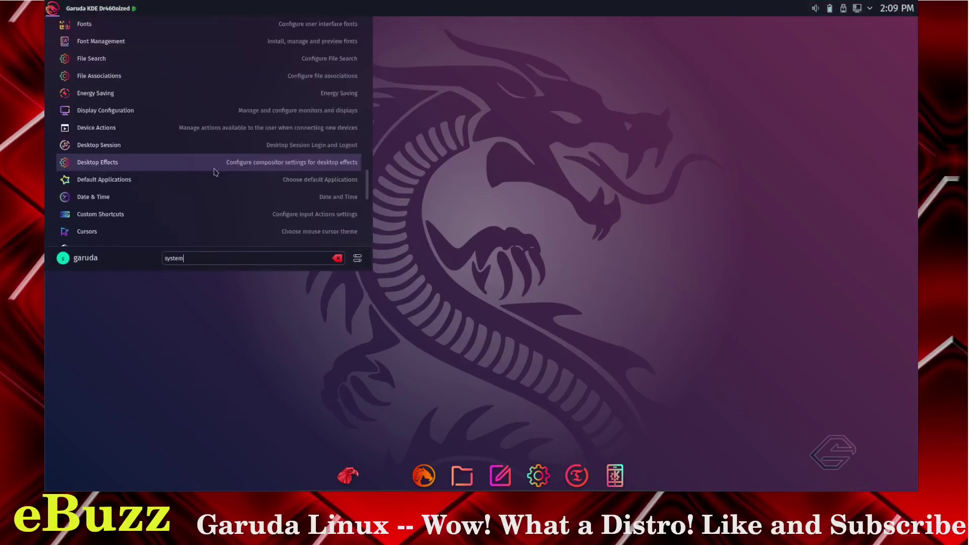
{"action": "scroll", "coordinate": [216, 173], "scroll_direction": "down", "scroll_amount": 5}
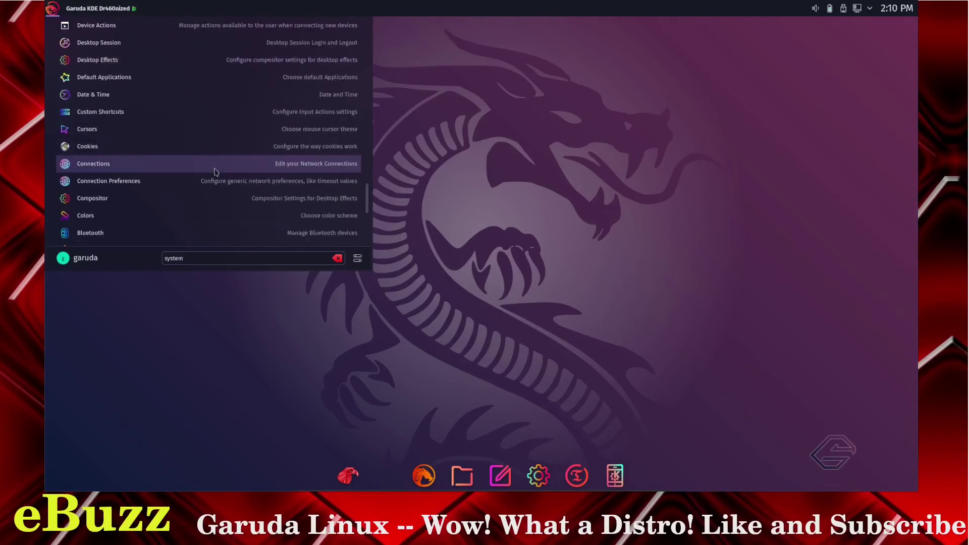
{"action": "scroll", "coordinate": [170, 186], "scroll_direction": "down", "scroll_amount": 1}
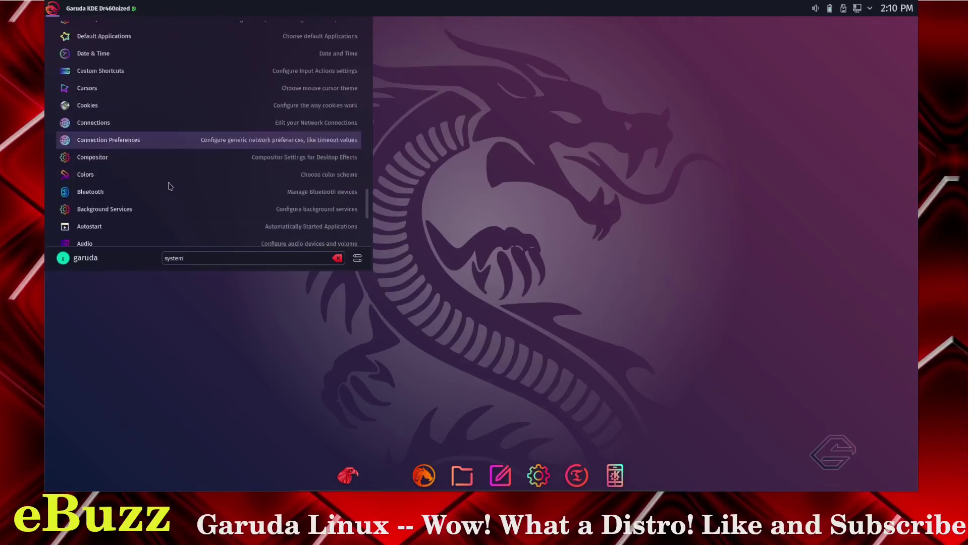
{"action": "left_click", "coordinate": [171, 209]}
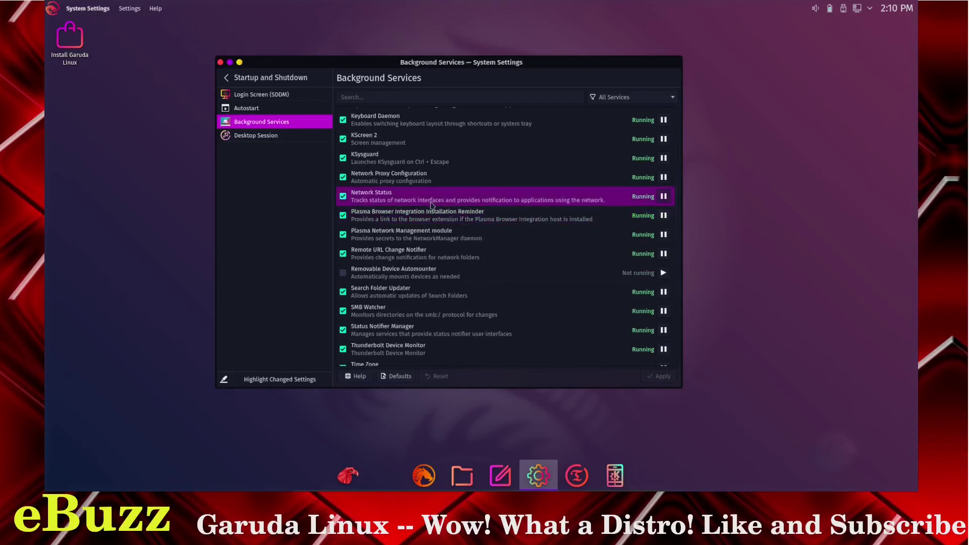
{"action": "scroll", "coordinate": [427, 203], "scroll_direction": "down", "scroll_amount": 1}
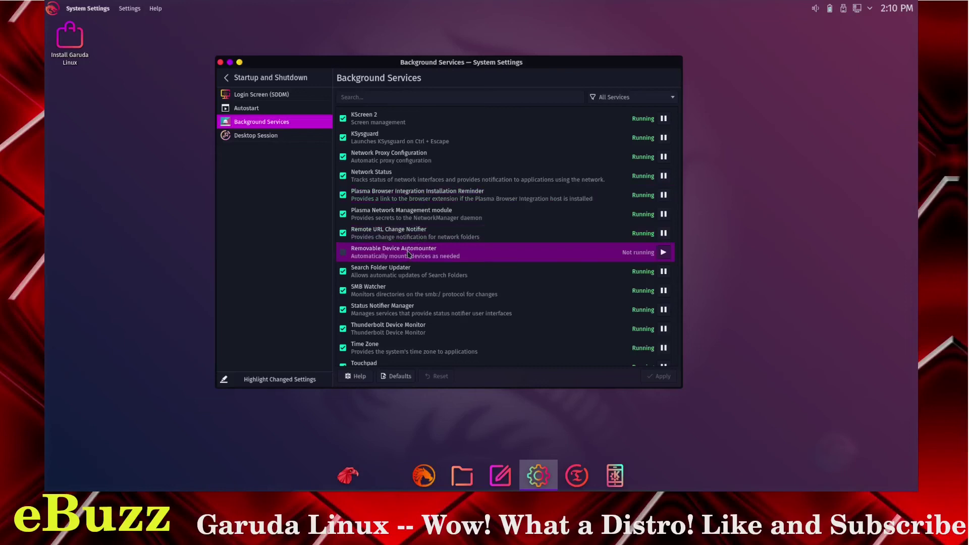
{"action": "scroll", "coordinate": [426, 251], "scroll_direction": "down", "scroll_amount": 3}
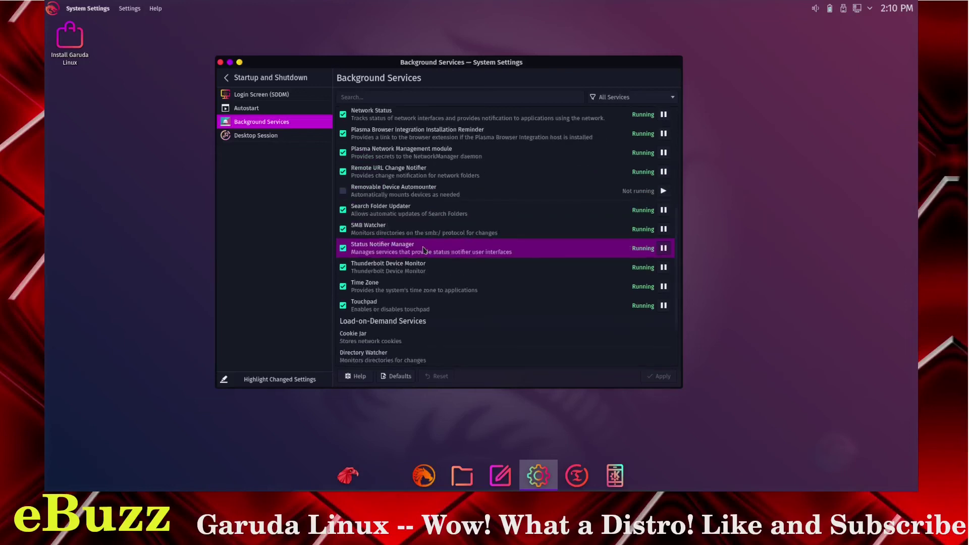
{"action": "scroll", "coordinate": [426, 250], "scroll_direction": "down", "scroll_amount": 4}
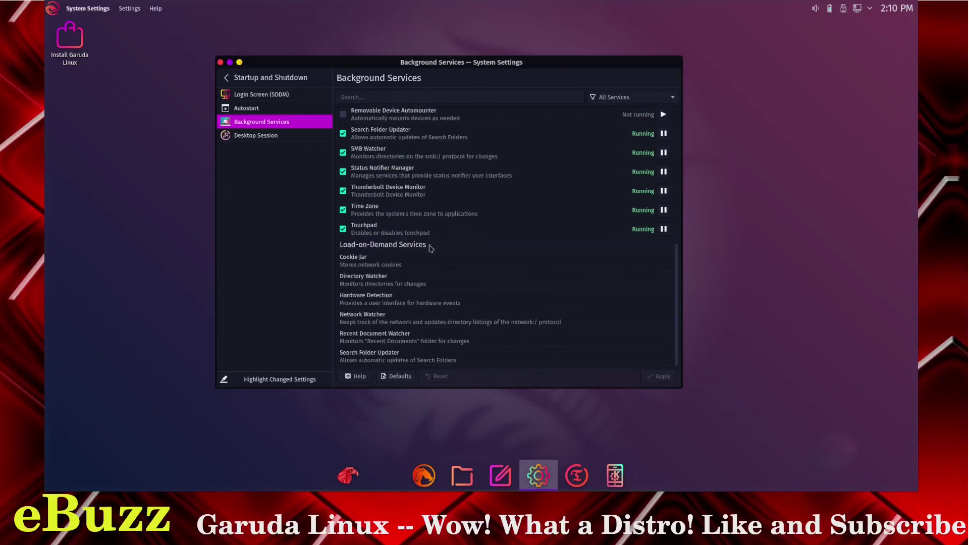
{"action": "left_click", "coordinate": [220, 63]}
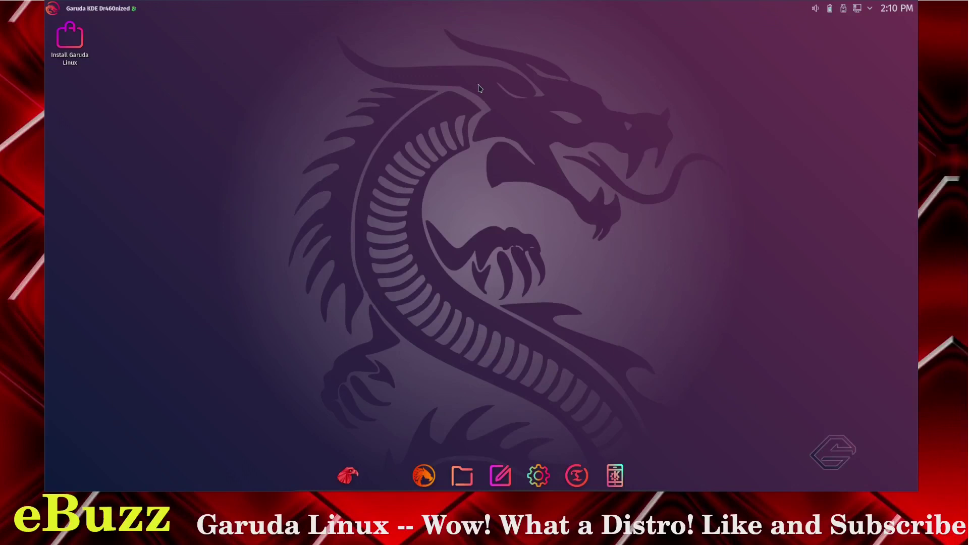
{"action": "left_click", "coordinate": [52, 10]}
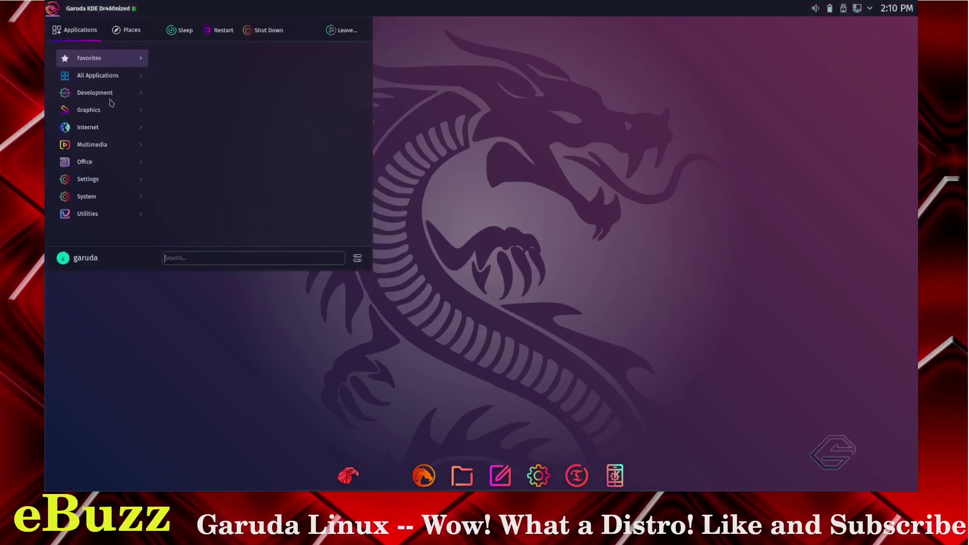
{"action": "left_click", "coordinate": [622, 105]}
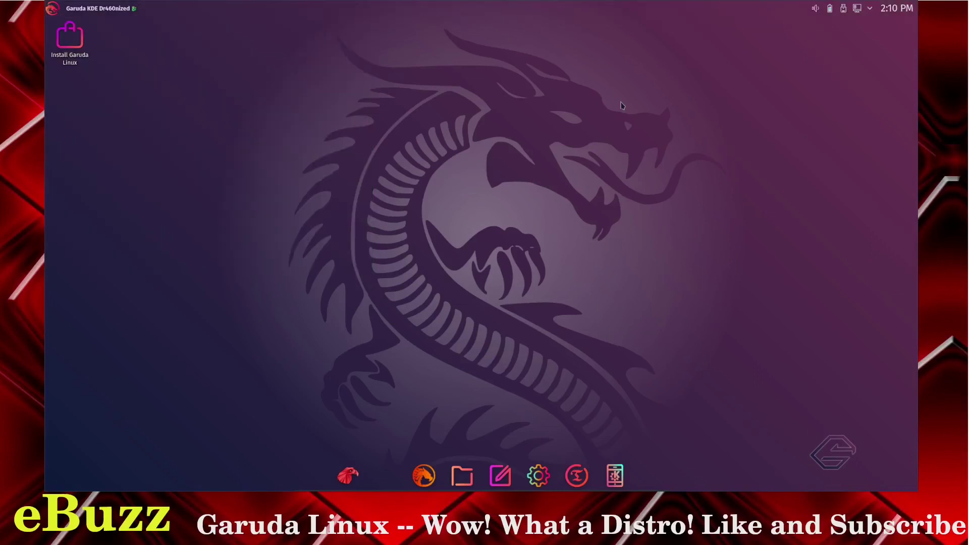